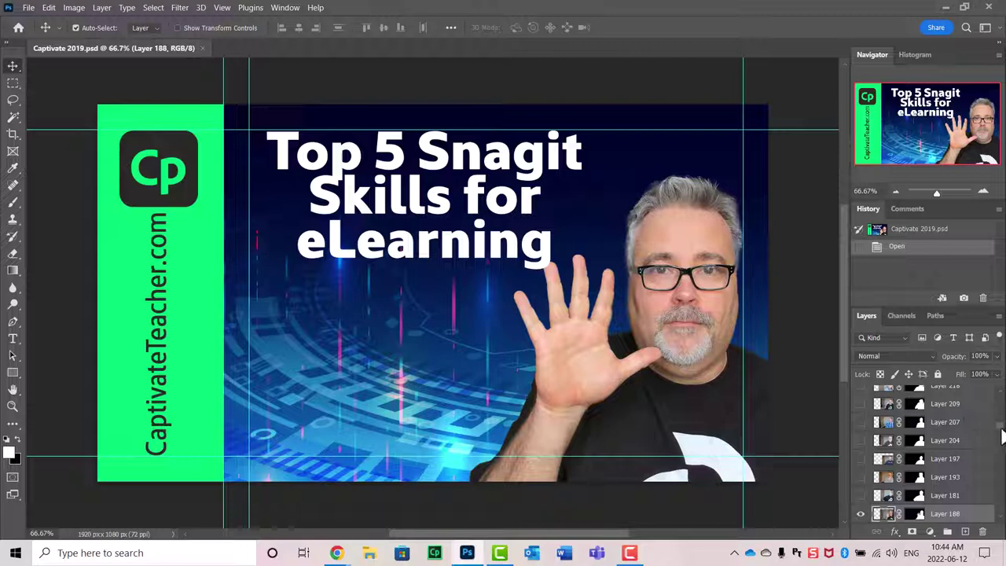
- Hide the Captivate logo, CaptivateTeacher.com text, presenter cut-out and blue tech background layers
drag(1002, 437, 1001, 409)
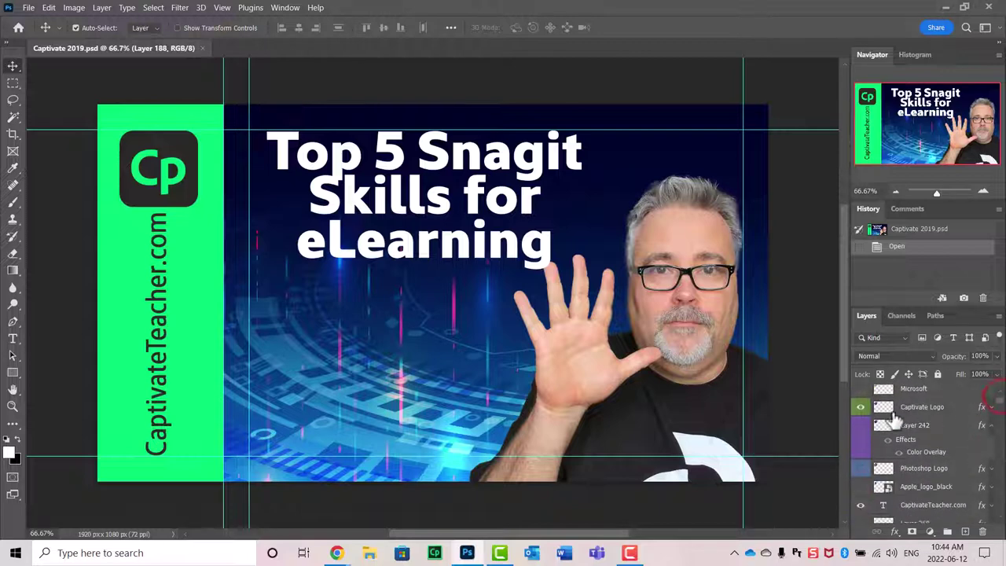
click(863, 406)
click(860, 504)
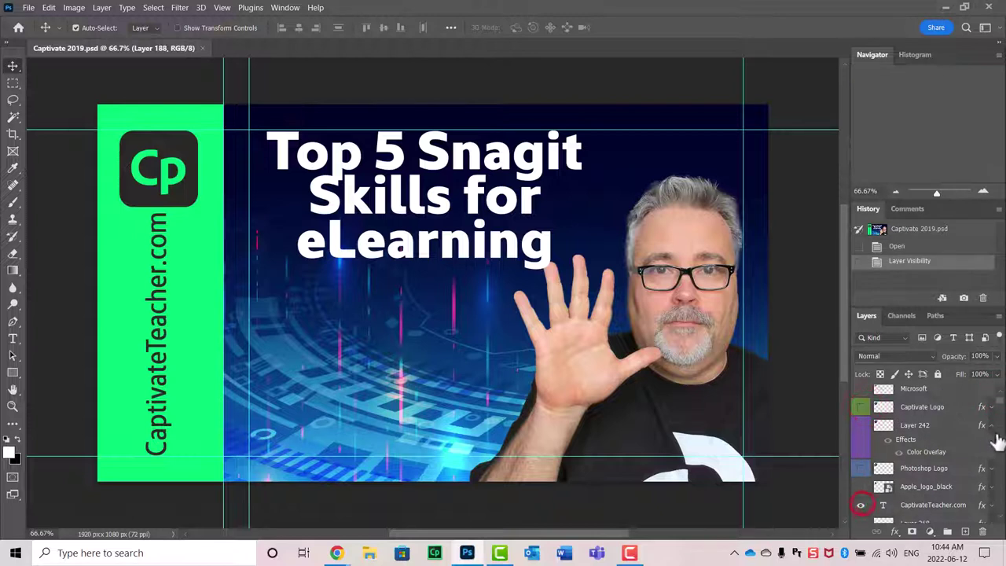
drag(1000, 404, 1000, 442)
click(863, 400)
click(861, 404)
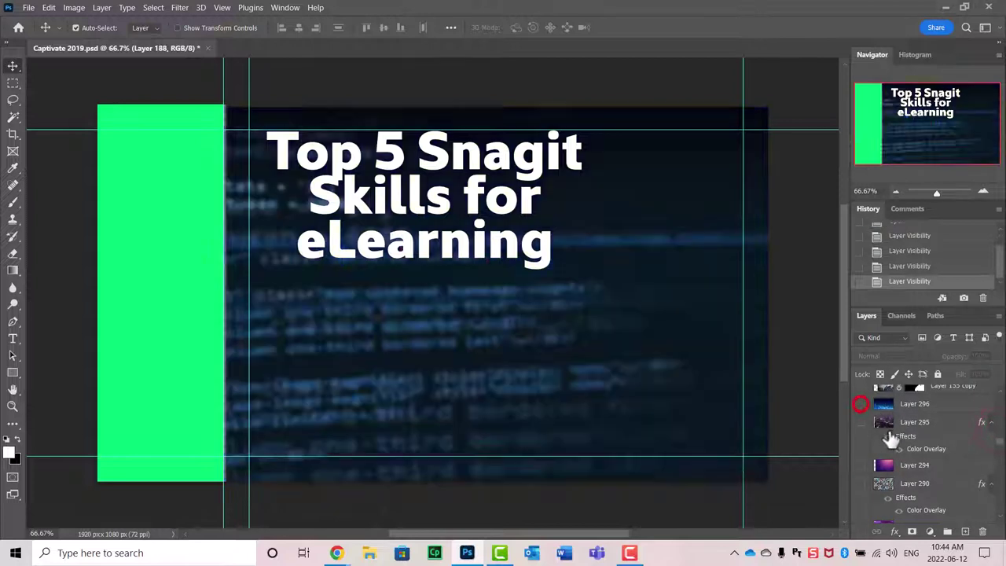
- Hide the green sidebar rectangle, the title text and the last visible layer, leaving the canvas empty
scroll(872, 409, up, 5)
scroll(892, 434, up, 5)
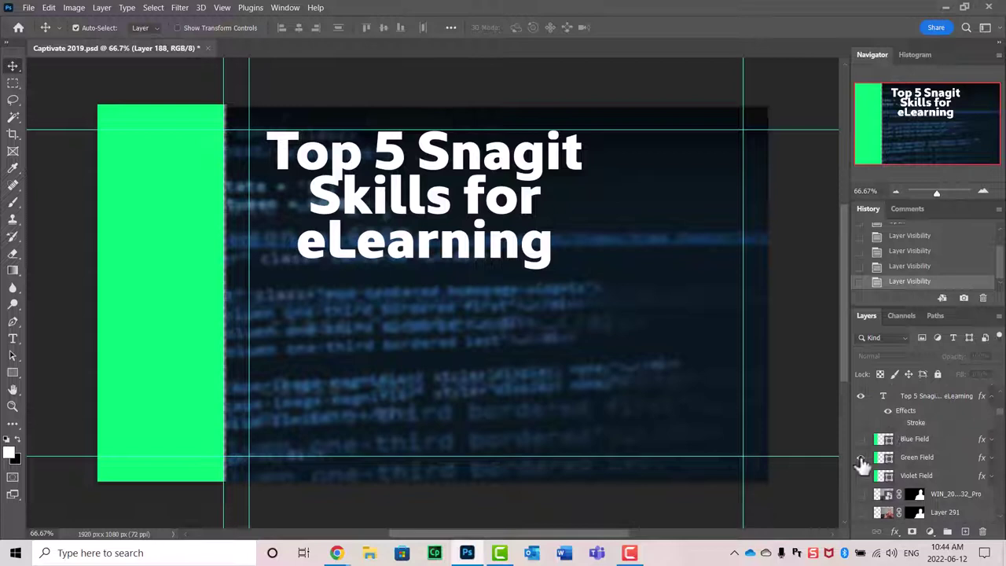
click(861, 456)
click(861, 398)
scroll(915, 464, down, 5)
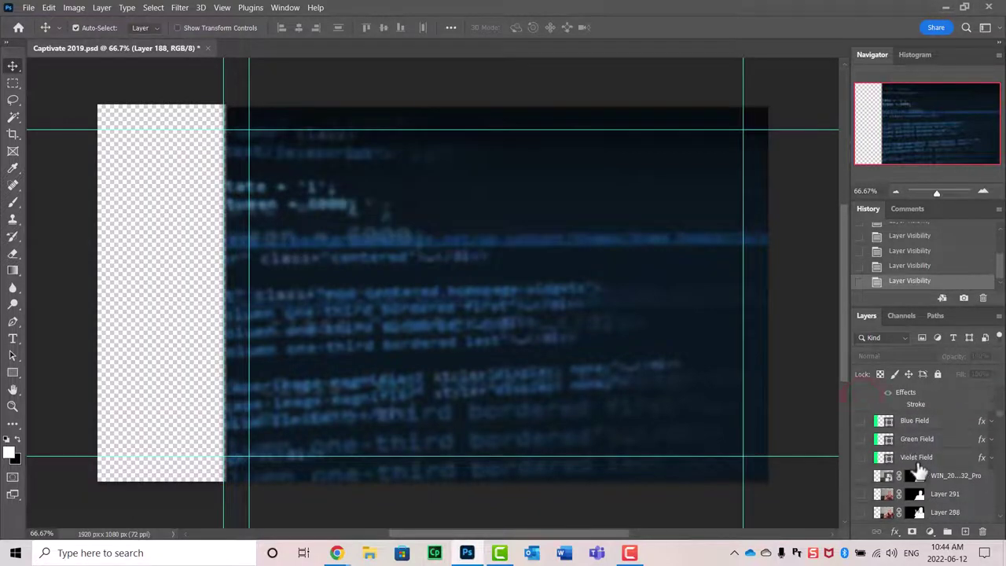
scroll(916, 465, down, 10)
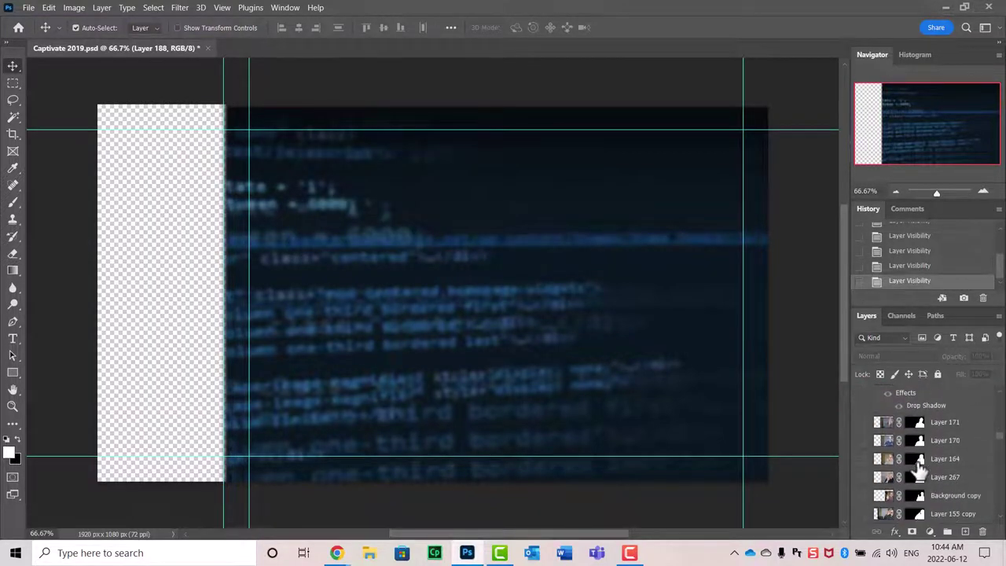
scroll(916, 466, down, 10)
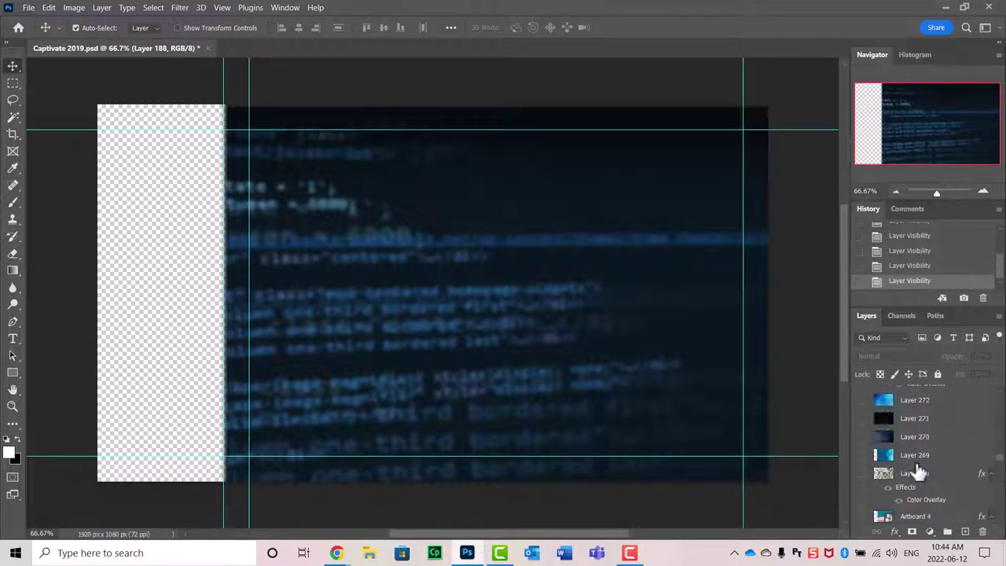
scroll(917, 467, down, 10)
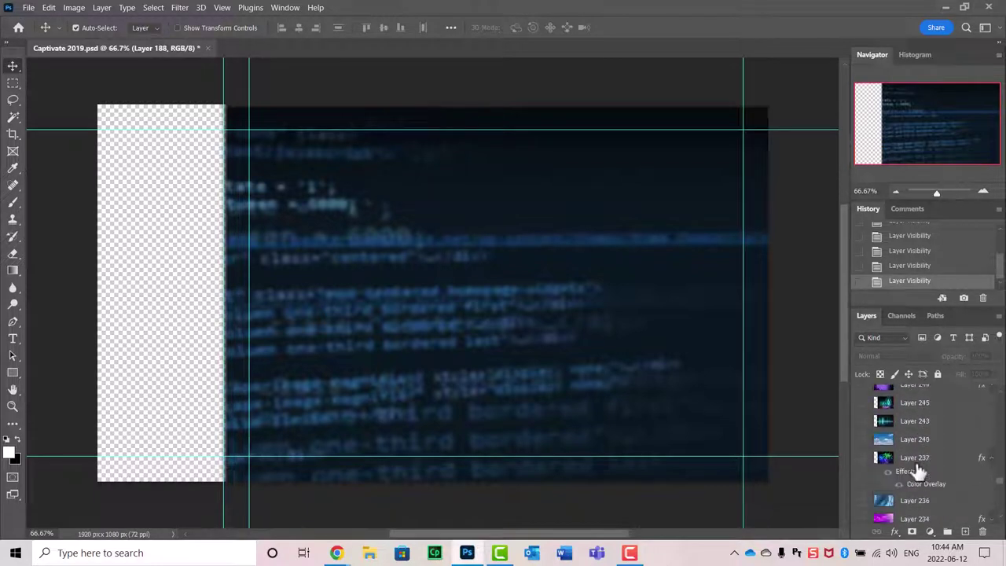
scroll(918, 467, down, 10)
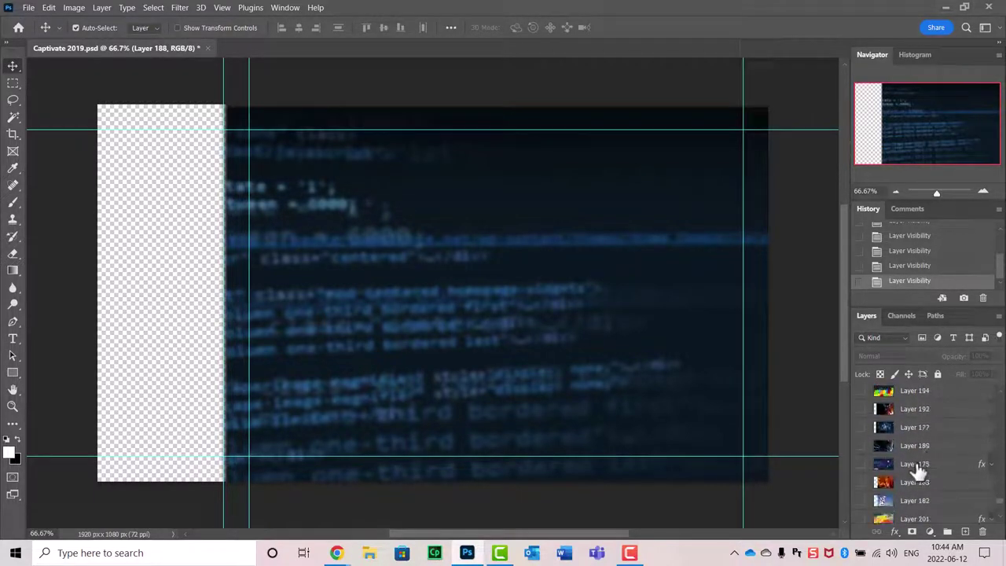
click(861, 495)
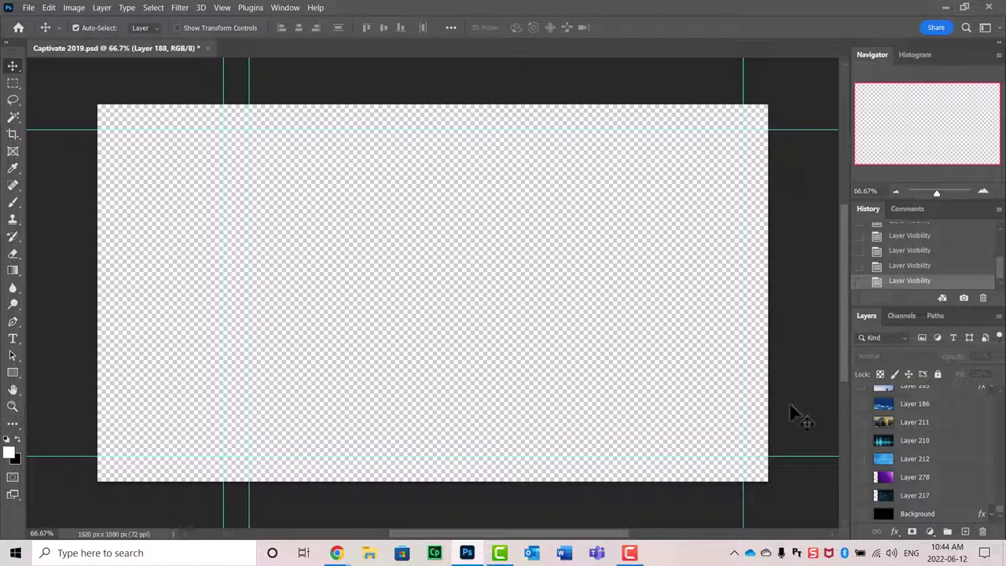
- Restore the blue gradient Background layer, previewing and re-hiding the cyan waveform and signpost images
click(861, 513)
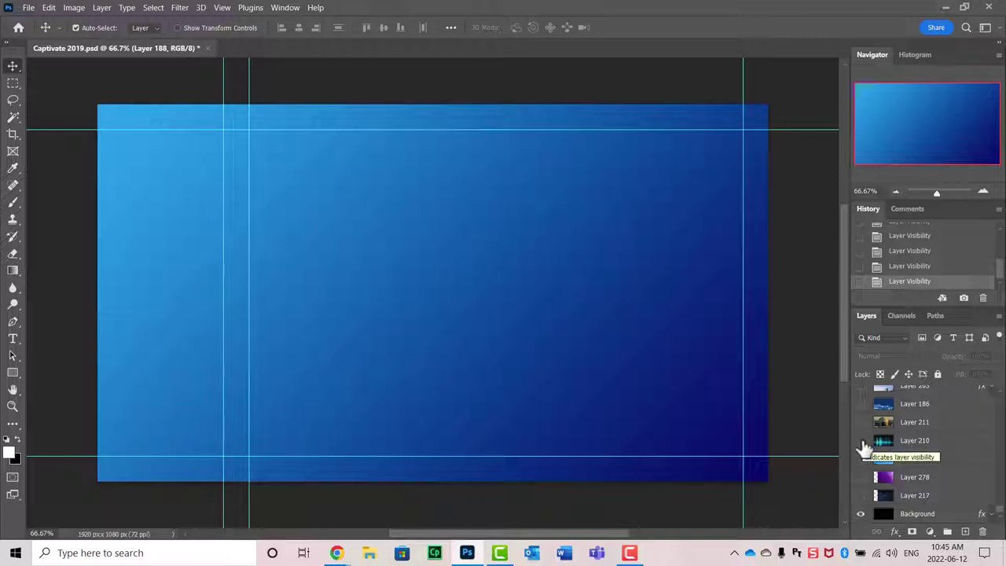
click(863, 443)
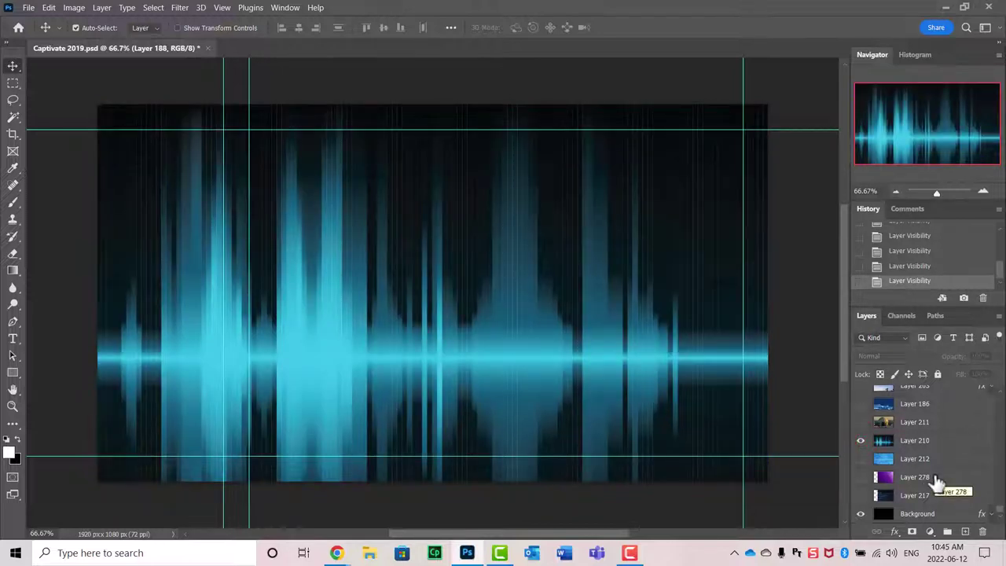
click(860, 441)
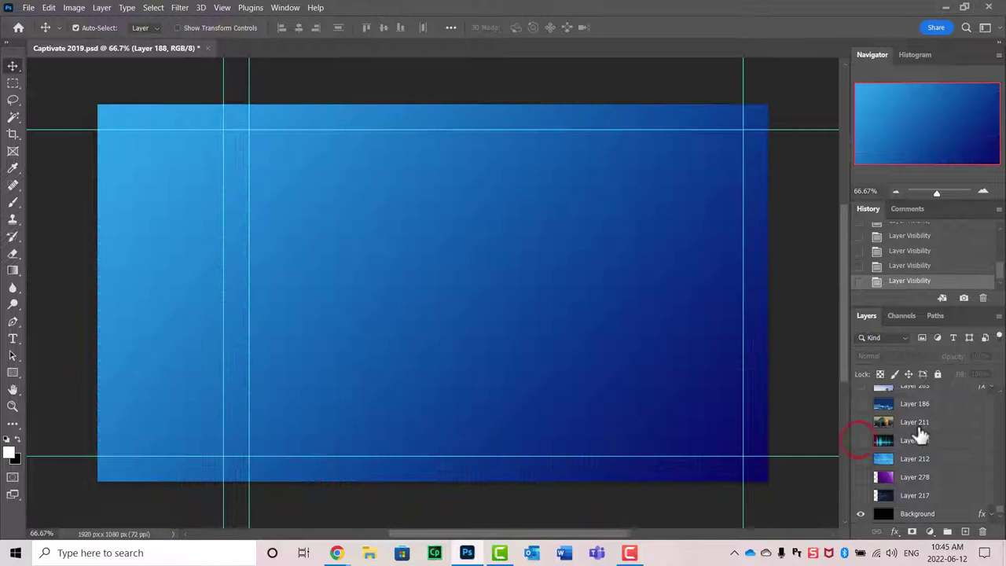
scroll(920, 435, up, 6)
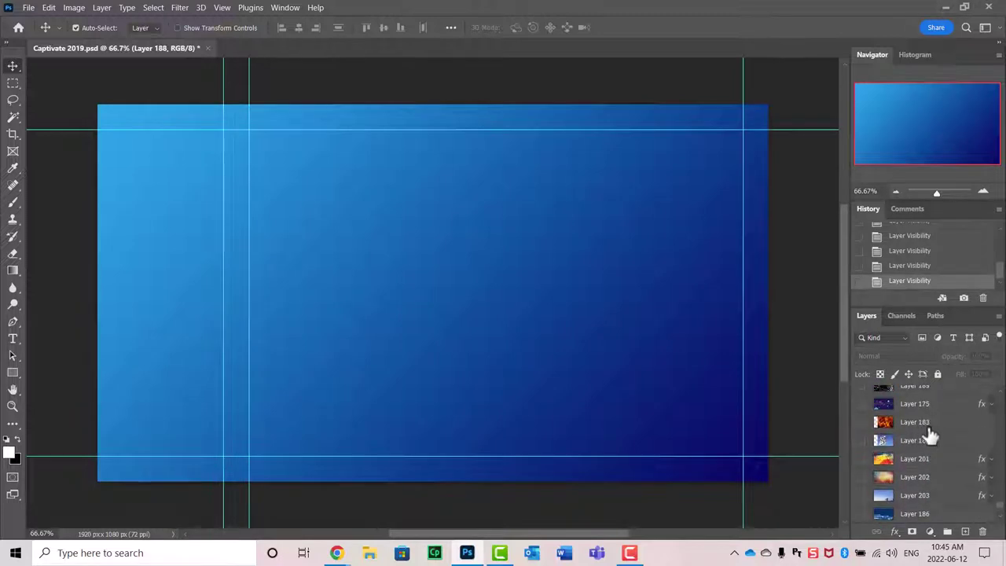
scroll(930, 434, up, 1)
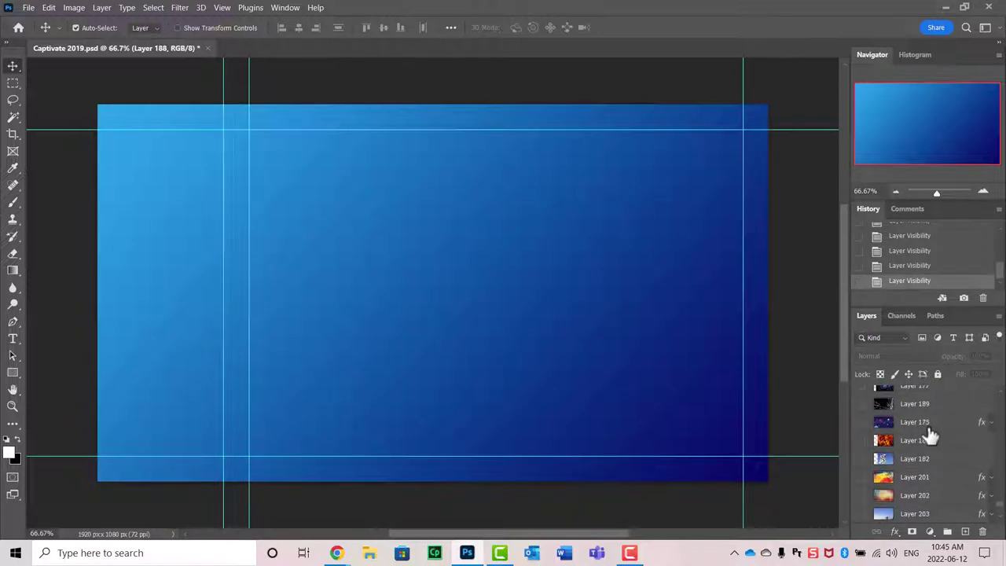
click(860, 459)
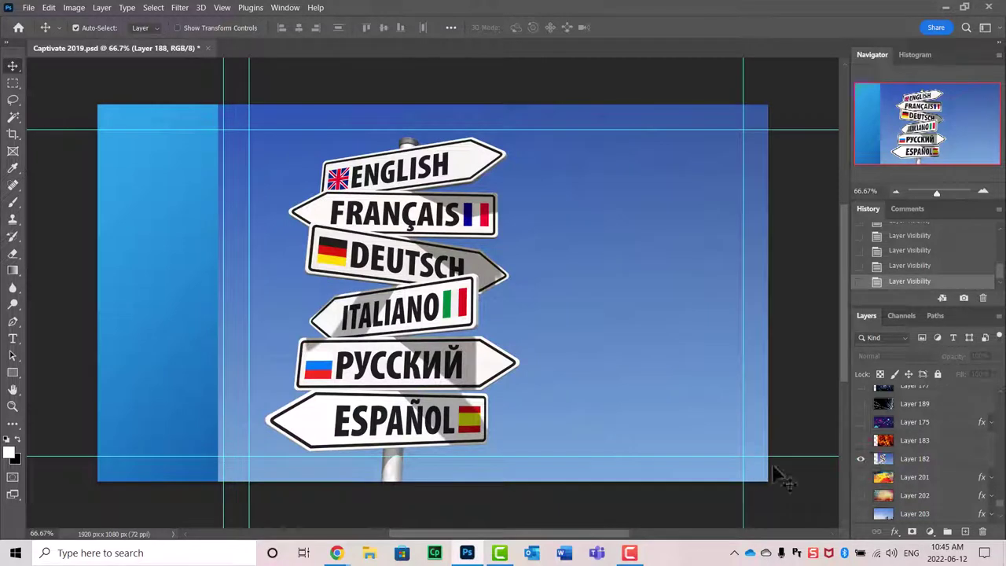
click(860, 459)
- Preview the colourful bokeh and grey grunge textures as backgrounds, then hide them again
scroll(917, 472, up, 7)
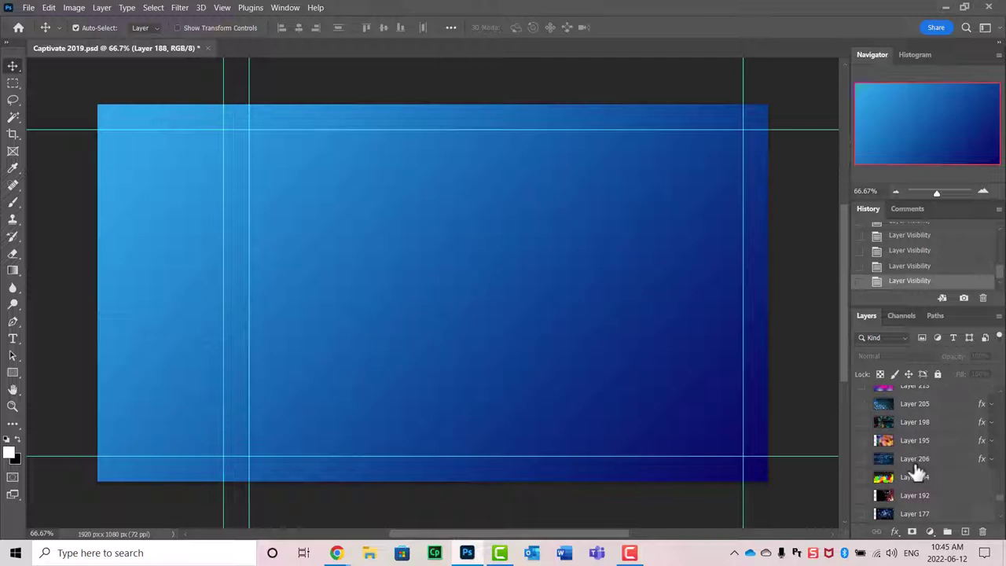
scroll(917, 470, up, 3)
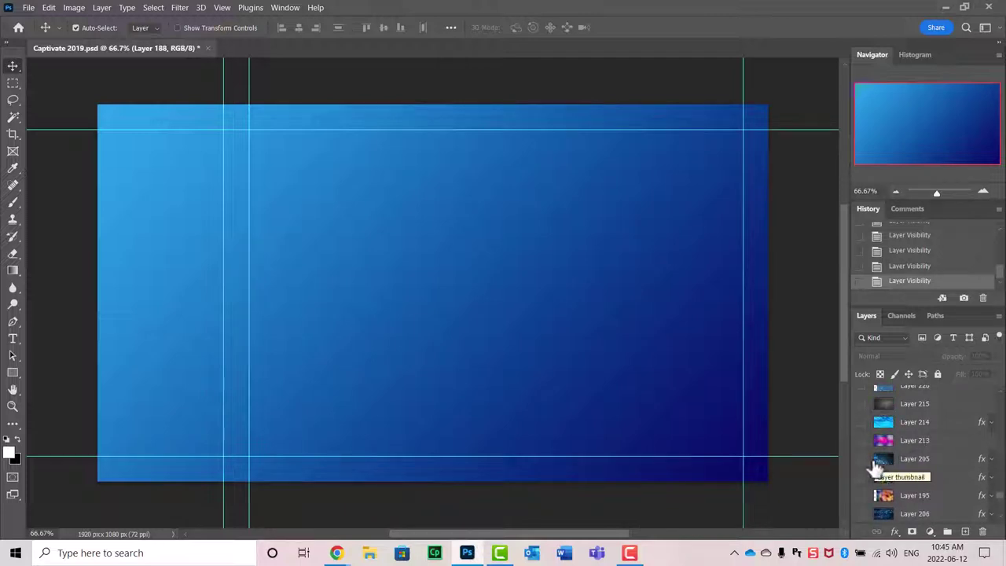
click(861, 495)
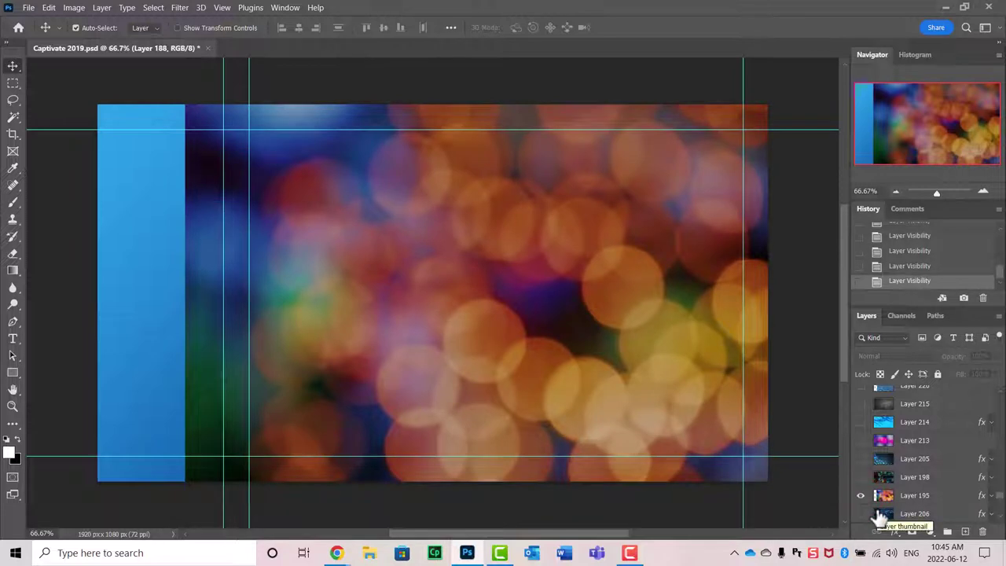
click(861, 495)
click(863, 405)
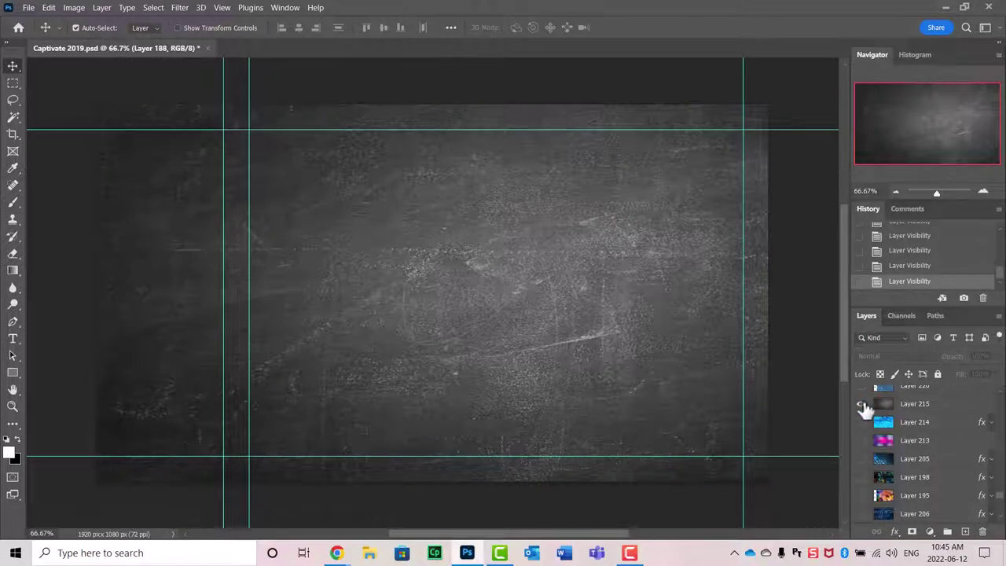
click(863, 405)
- Try the blue swirl and blue circuit-board images as backgrounds, then hide both again
scroll(912, 424, up, 3)
scroll(920, 427, up, 2)
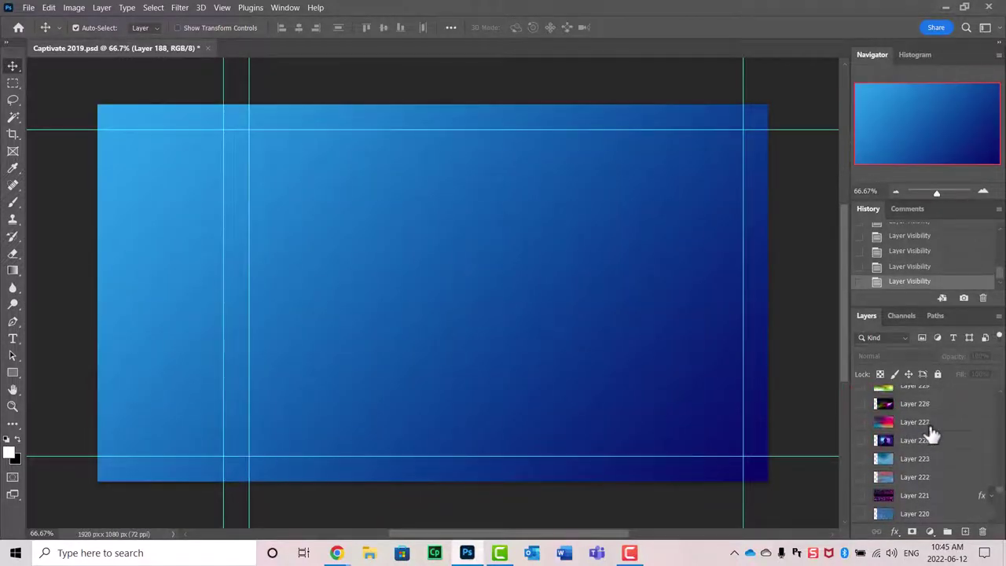
scroll(930, 440, up, 1)
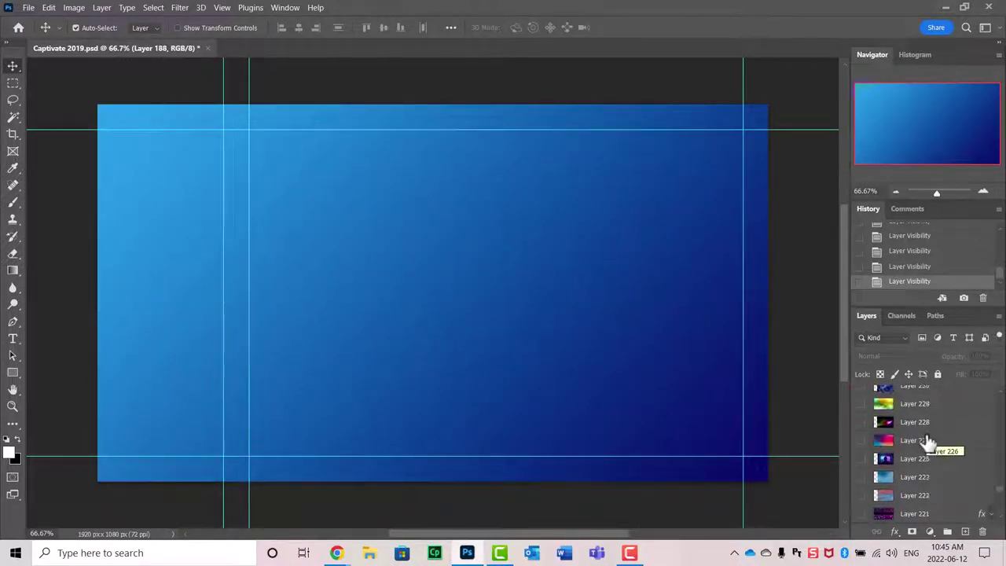
scroll(930, 441, up, 1)
scroll(930, 441, up, 1)
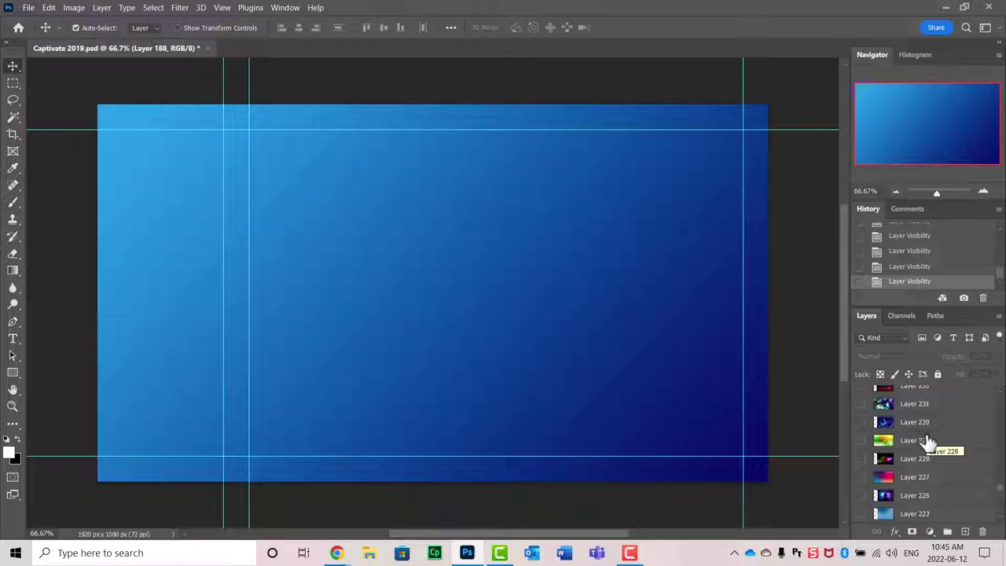
click(861, 423)
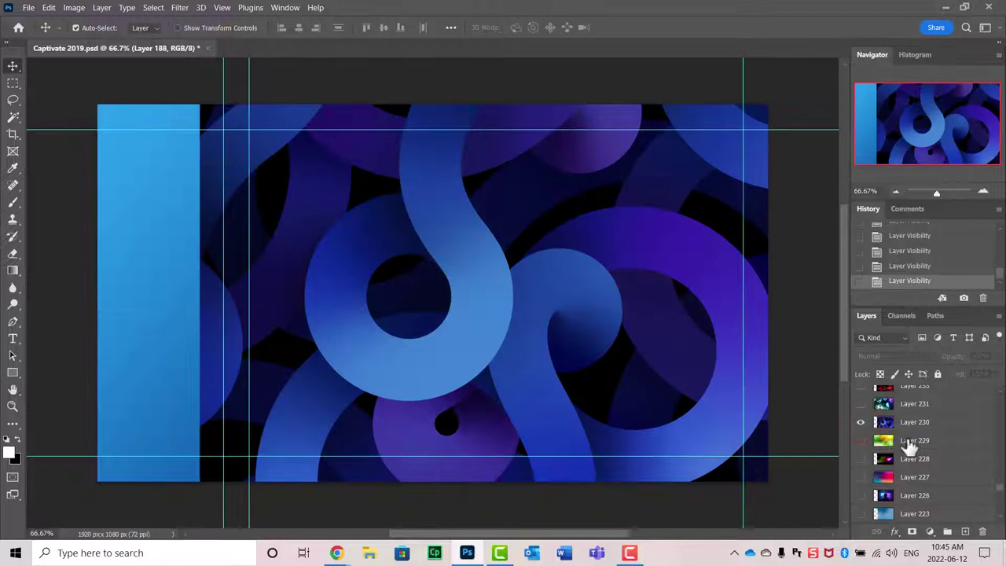
click(862, 424)
scroll(881, 433, up, 2)
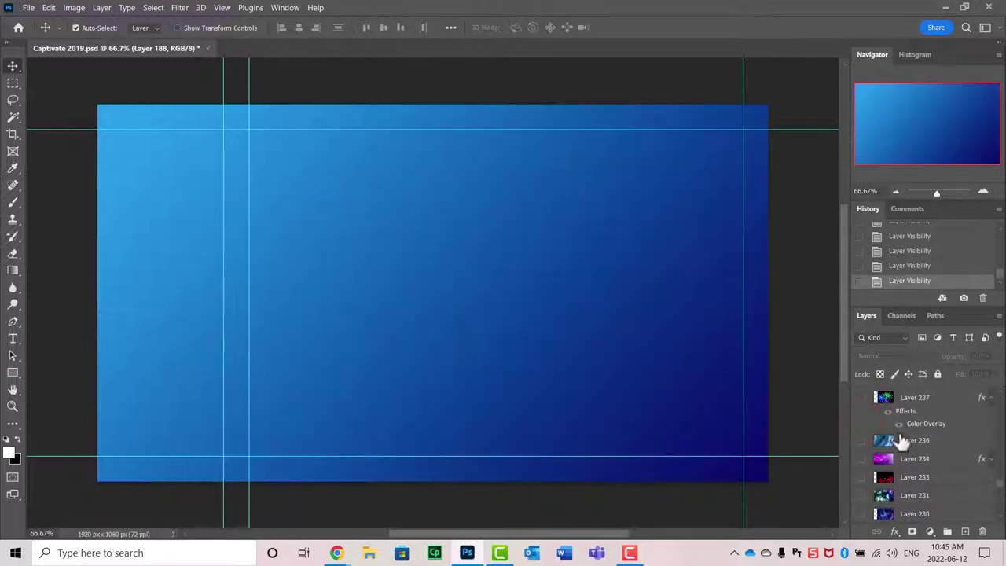
click(862, 441)
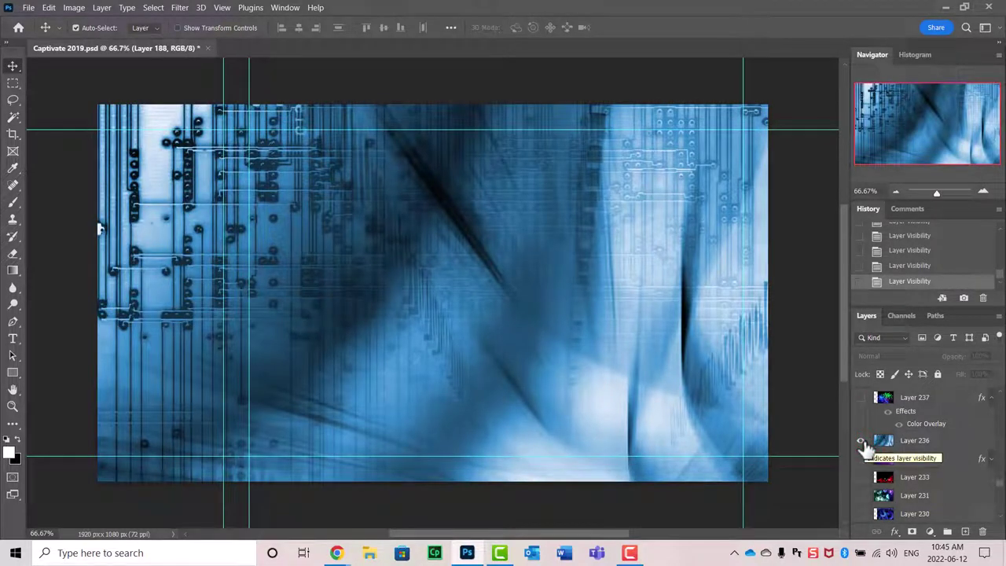
click(862, 441)
scroll(912, 456, up, 2)
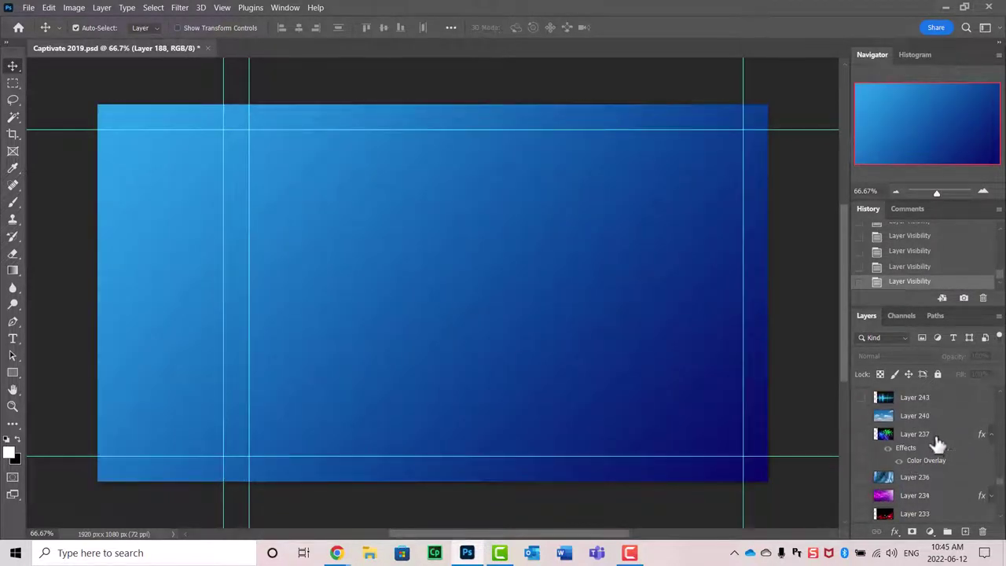
scroll(920, 440, up, 1)
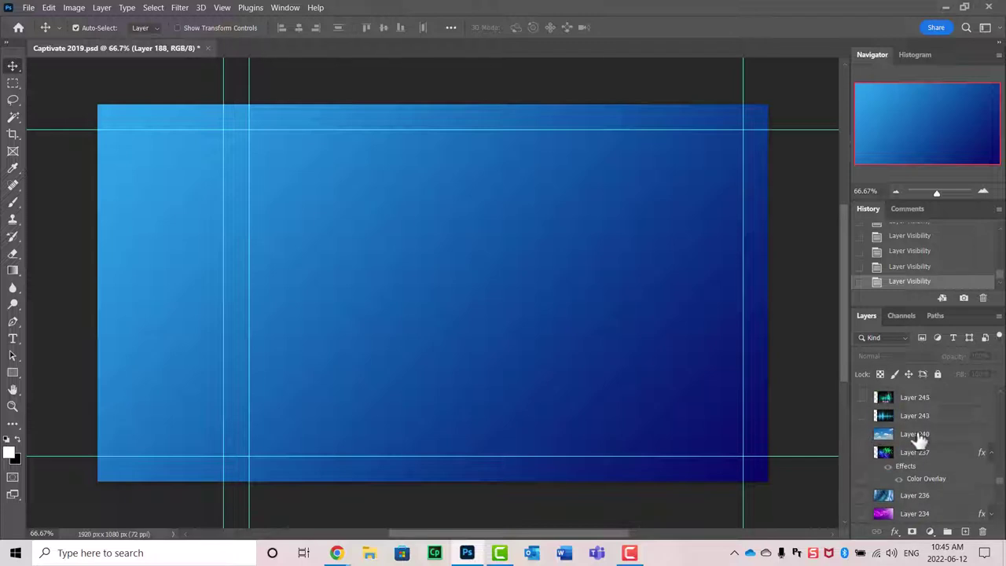
scroll(919, 441, up, 3)
- Show Layer 244 so the purple scratched grunge texture replaces the blue gradient
click(861, 434)
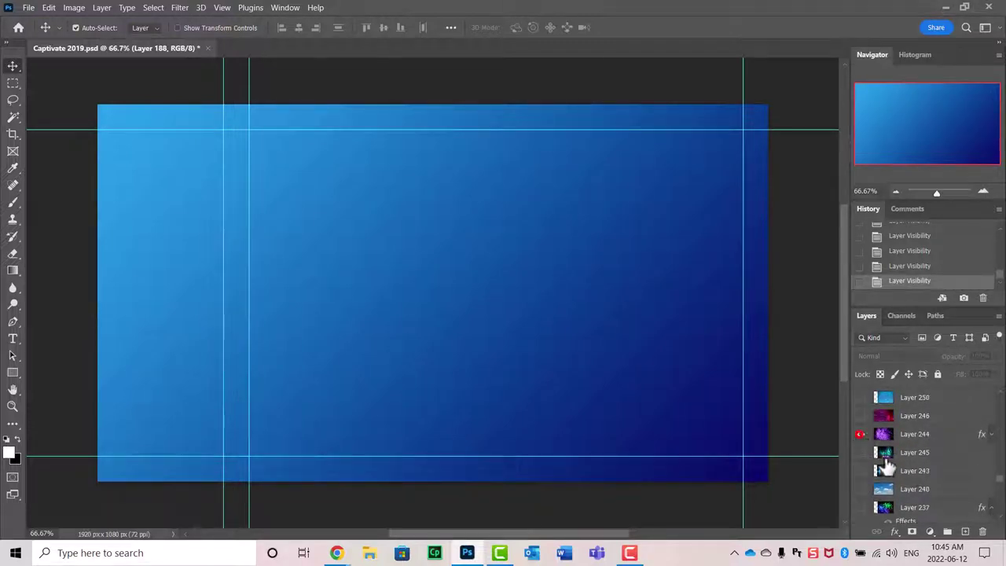
scroll(936, 440, up, 6)
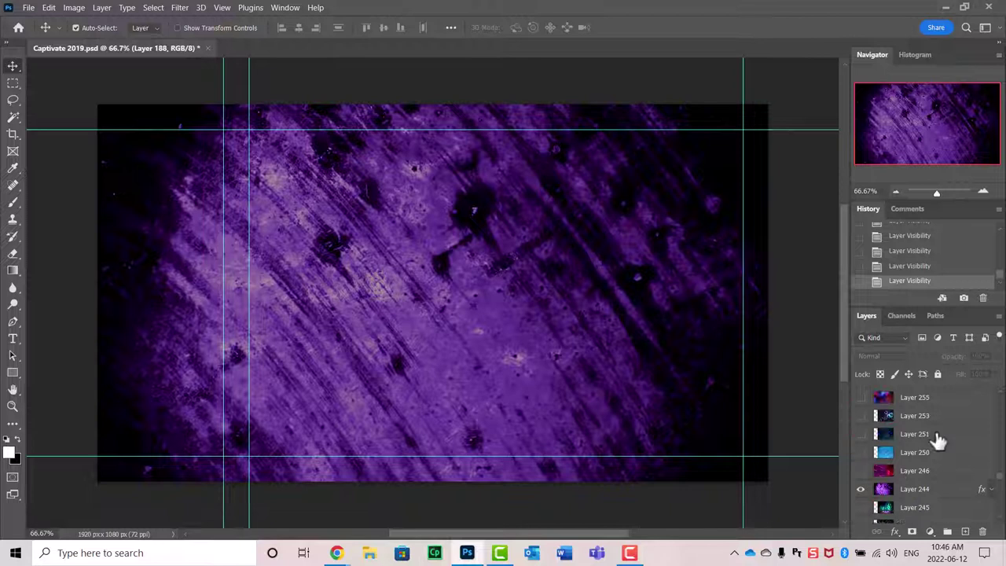
scroll(938, 440, up, 10)
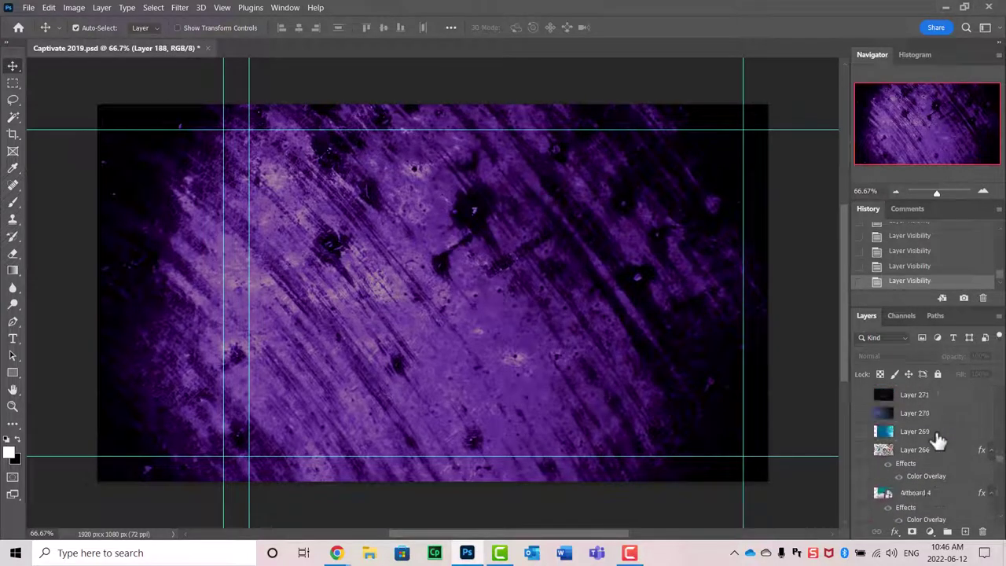
scroll(938, 440, up, 8)
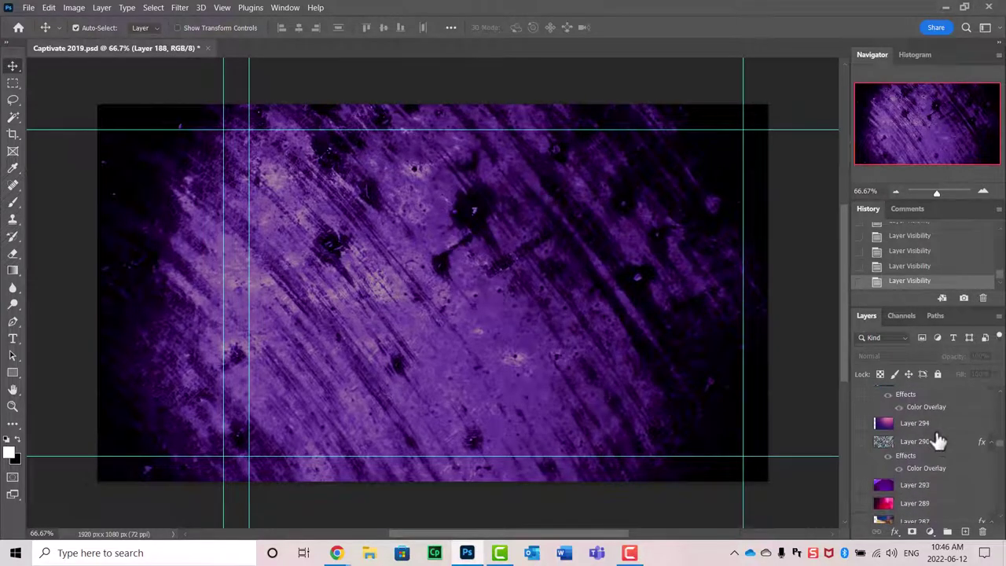
scroll(941, 443, up, 3)
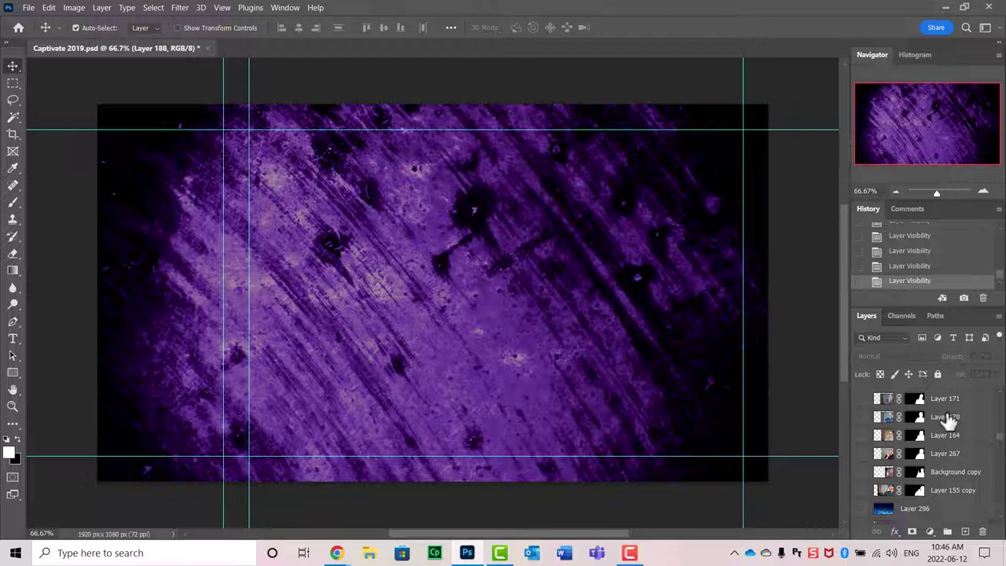
- Show the Layer 155 copy presenter photo, delete its layer mask, and shift it right
click(861, 491)
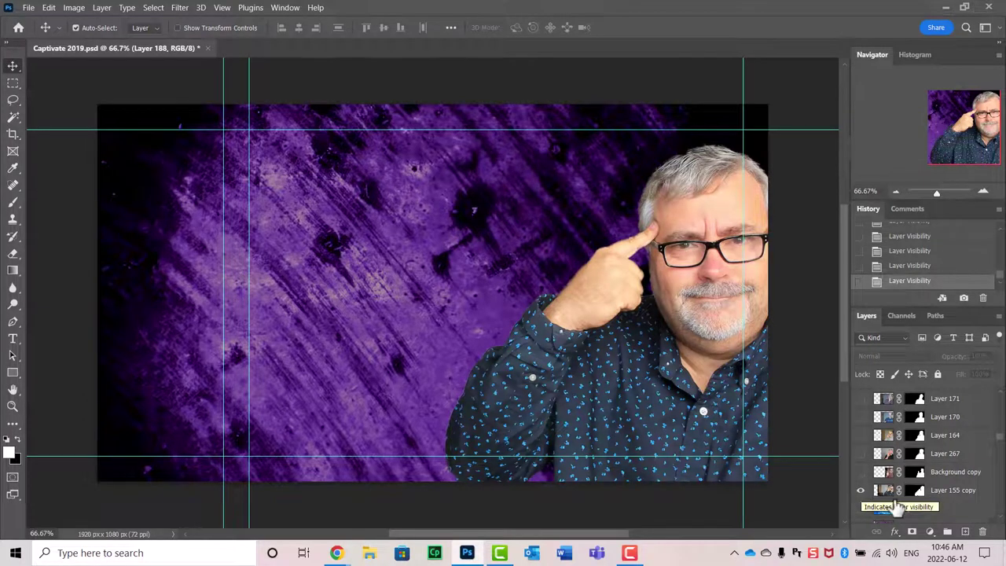
right_click(919, 492)
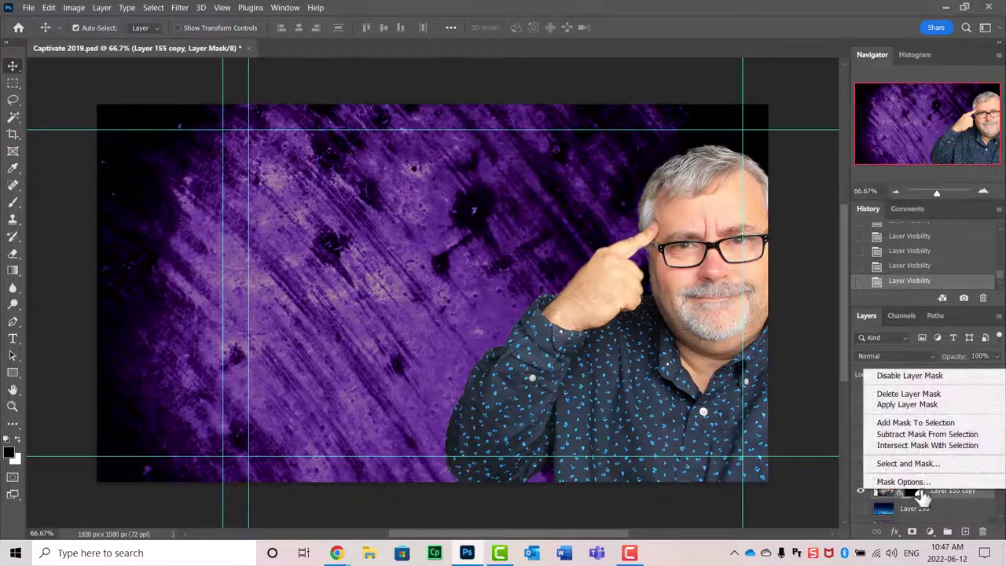
click(912, 394)
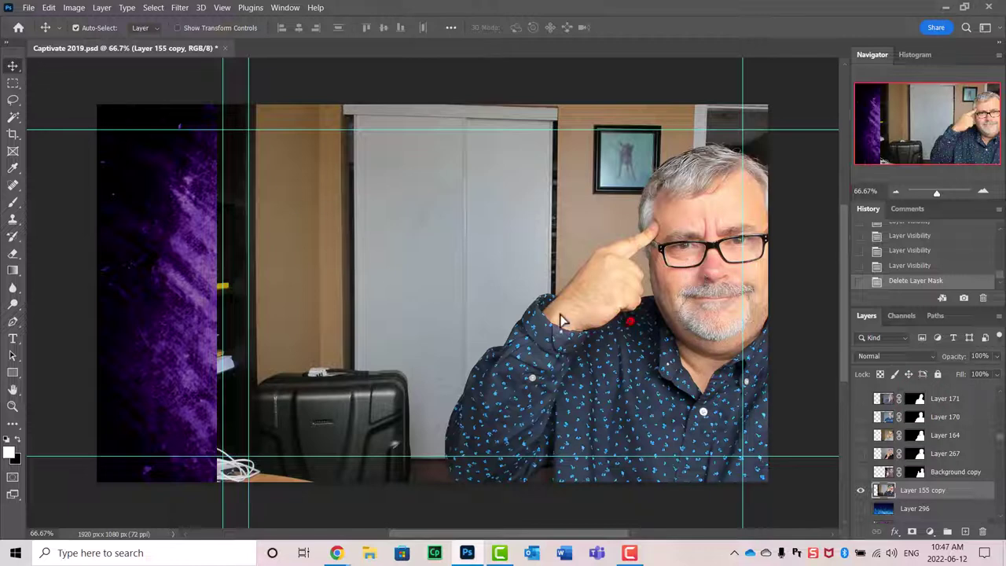
mouse_move(631, 327)
mouse_down()
mouse_move(478, 299)
mouse_move(643, 315)
mouse_up()
- Open Select and Mask from the Select menu for the presenter photo
click(155, 9)
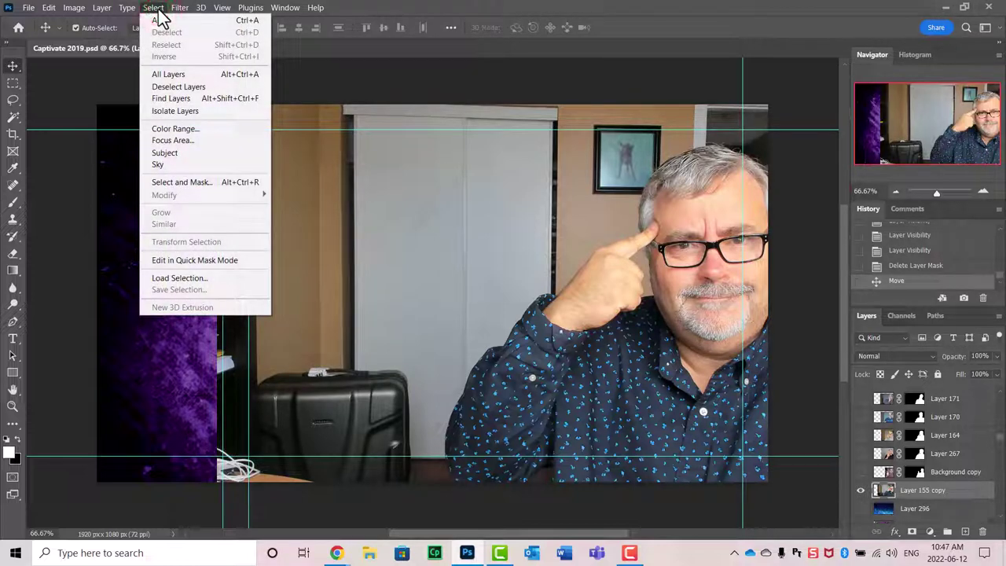
click(168, 183)
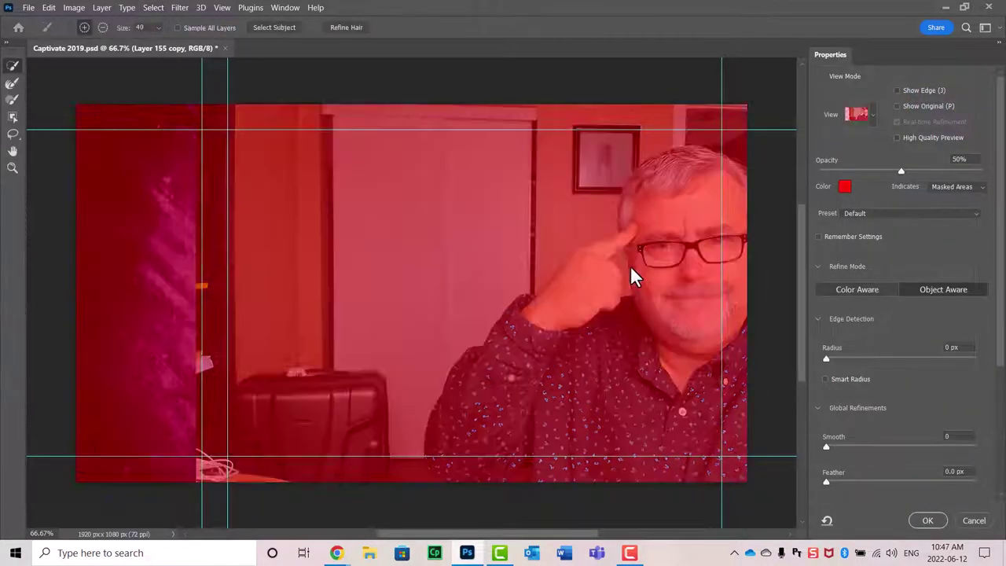
- Run Select Subject to isolate the presenter from the room background
click(273, 27)
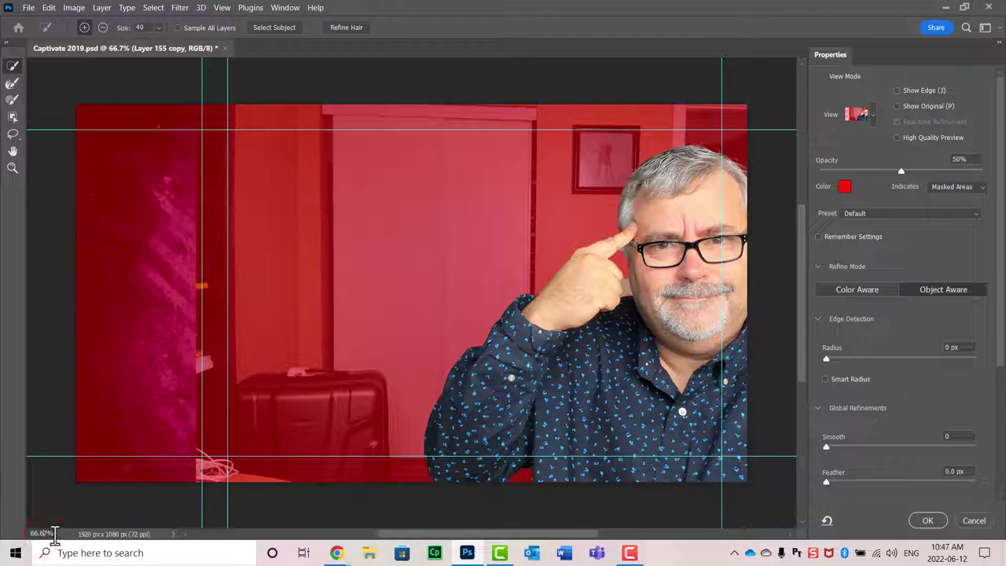
- Zoom to 200% and refine the finger–cheek edge with the Refine Edge brush shrunk to 15
click(49, 535)
text(200)
key(Return)
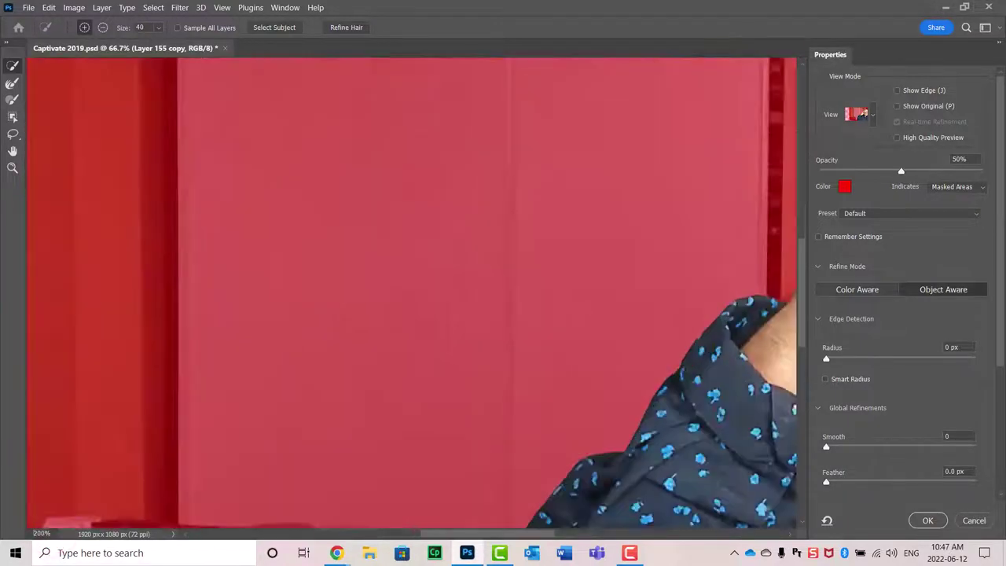
drag(476, 534, 579, 535)
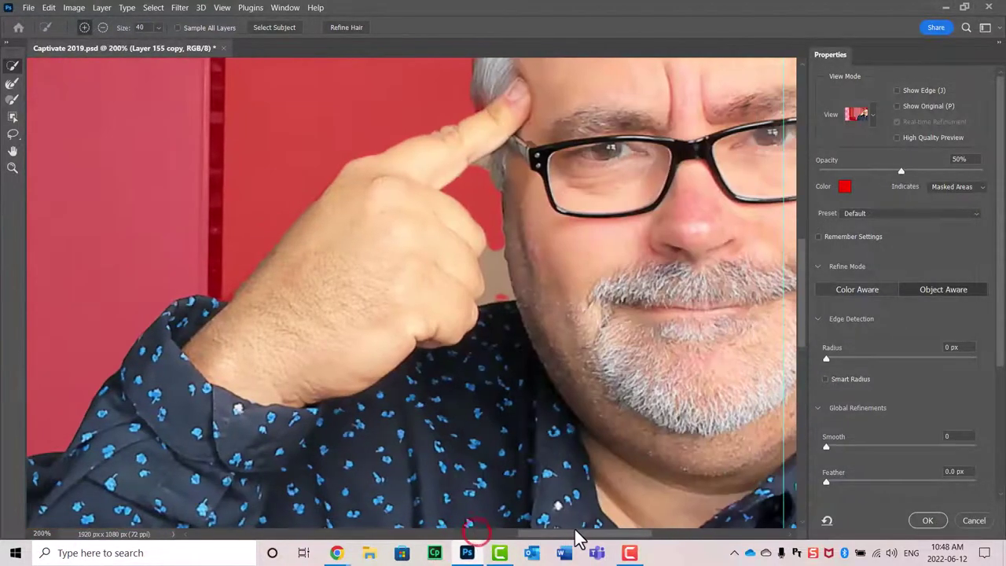
drag(495, 246, 484, 276)
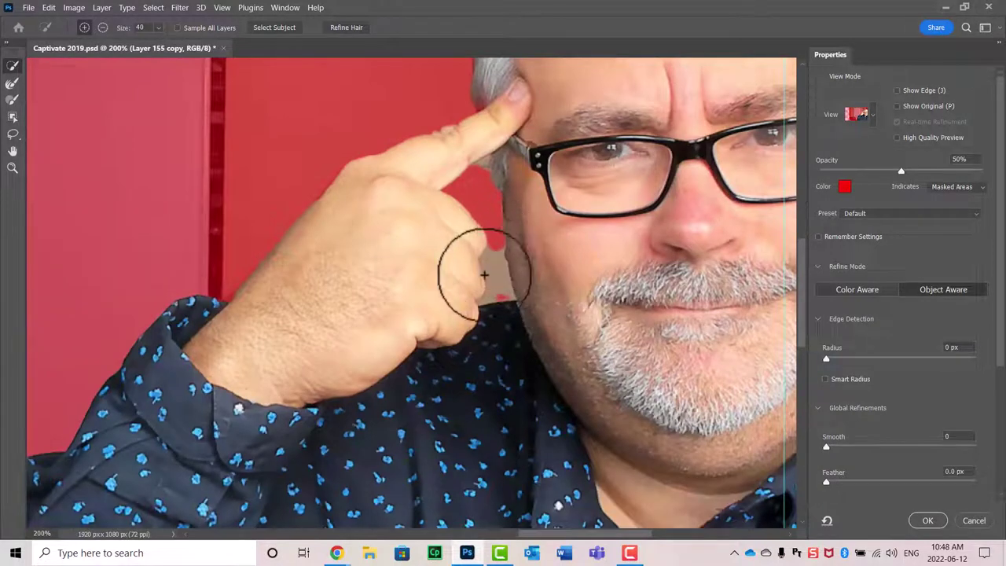
key(bracketleft)
key(bracketleft)
key(bracketleft)
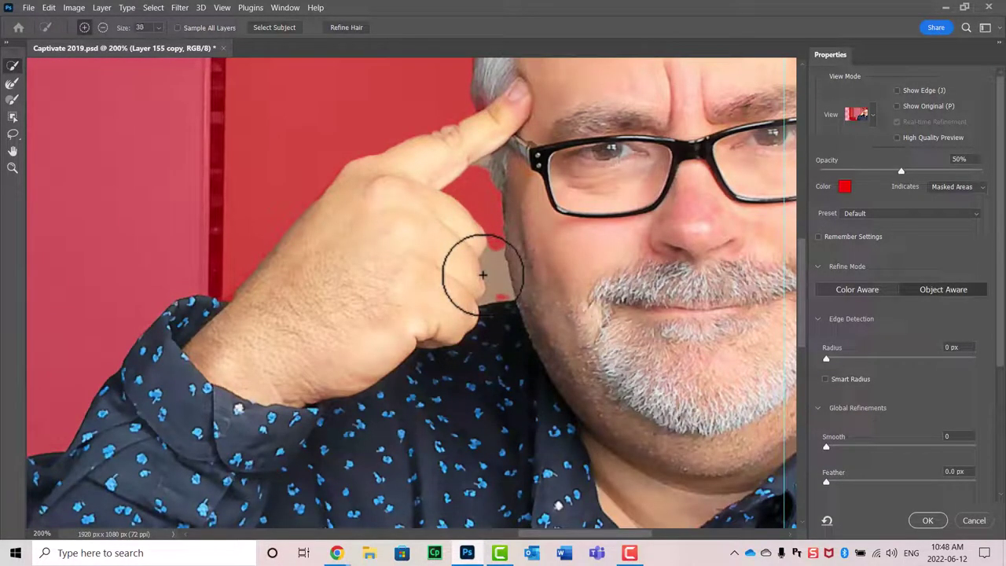
key(bracketleft)
key(bracketleft)
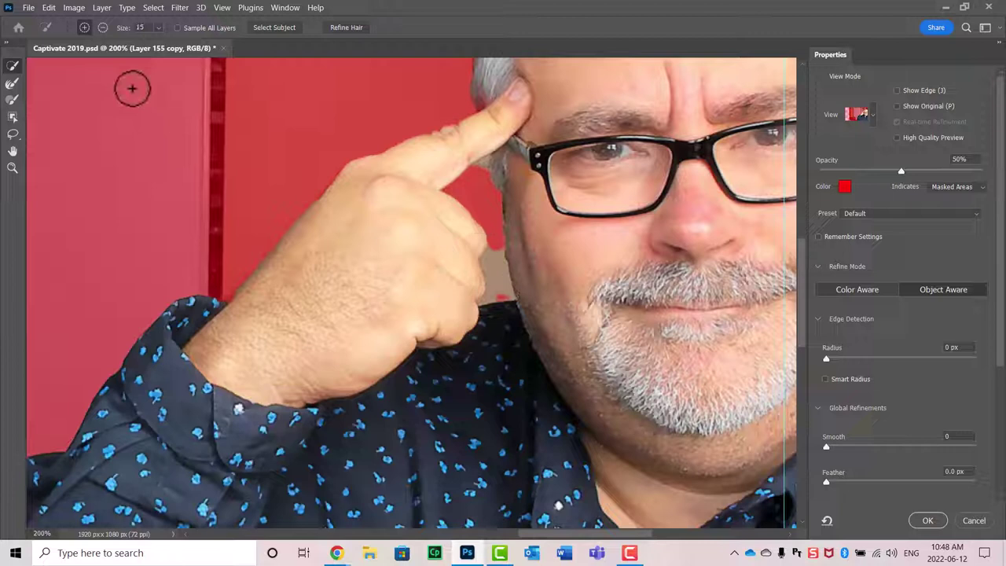
mouse_move(494, 252)
mouse_down()
mouse_move(492, 269)
mouse_move(492, 257)
mouse_up()
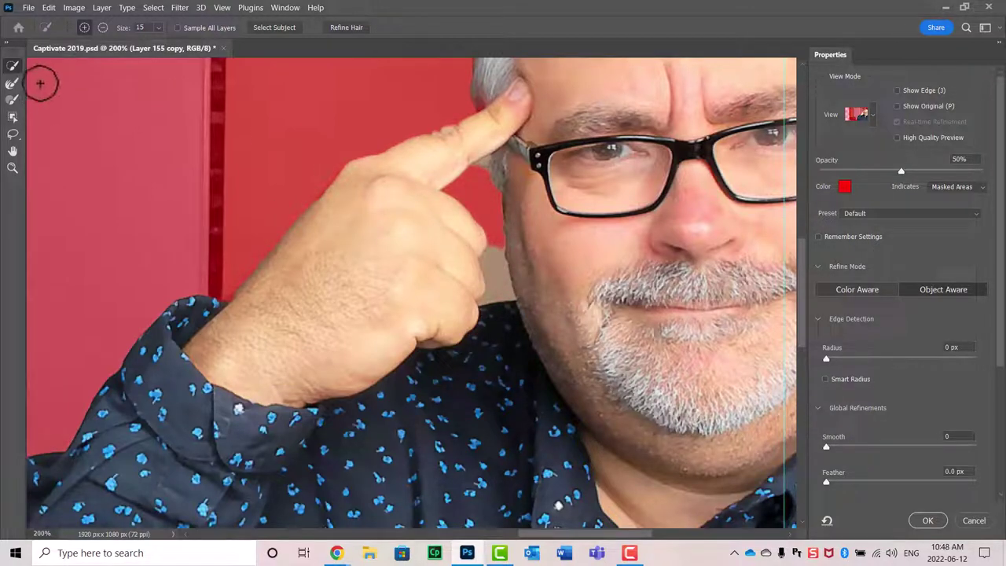
mouse_move(496, 272)
mouse_down()
mouse_move(496, 252)
mouse_move(505, 258)
mouse_move(495, 264)
mouse_move(496, 254)
mouse_move(498, 282)
mouse_move(498, 226)
mouse_up()
- Paint the knuckle area into the selection with the Brush tool in add mode
click(102, 27)
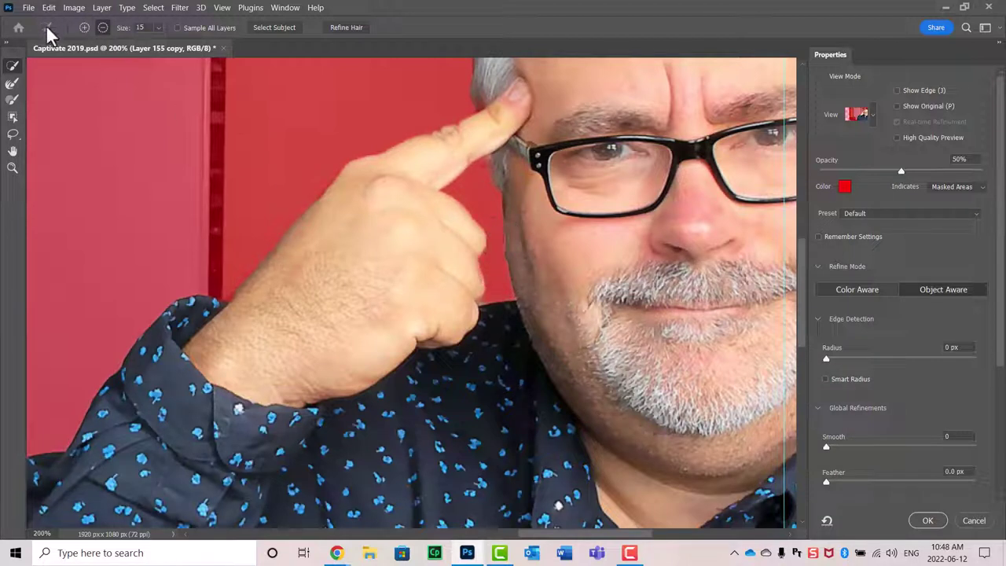
click(84, 27)
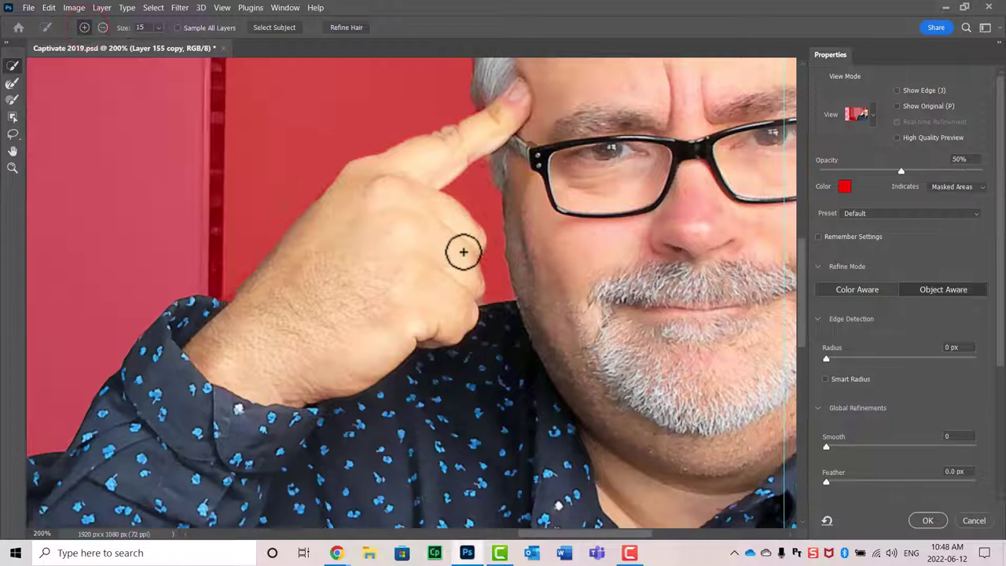
click(13, 100)
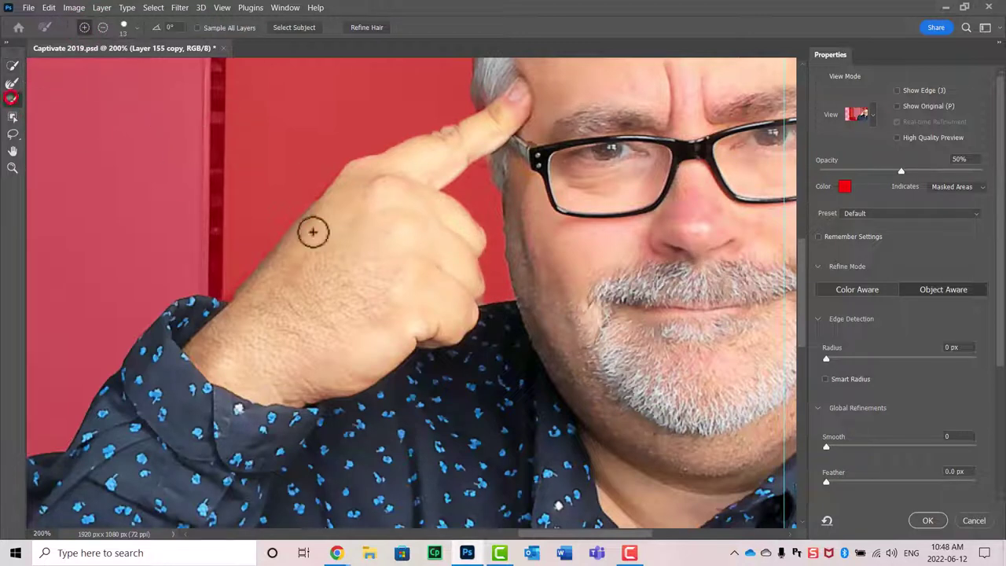
mouse_move(463, 260)
mouse_down()
mouse_move(475, 272)
mouse_move(469, 239)
mouse_move(447, 218)
mouse_up()
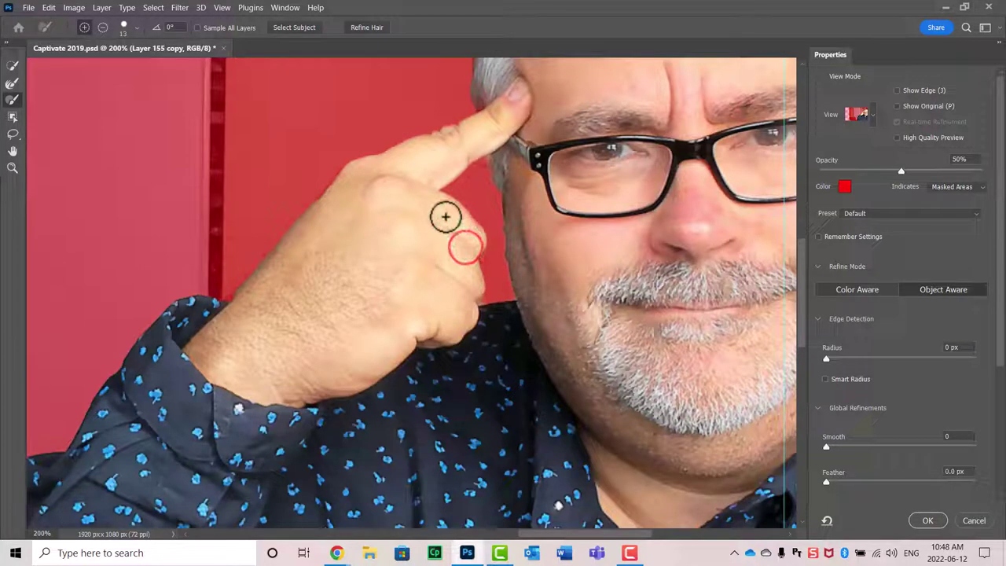
scroll(804, 272, up, 5)
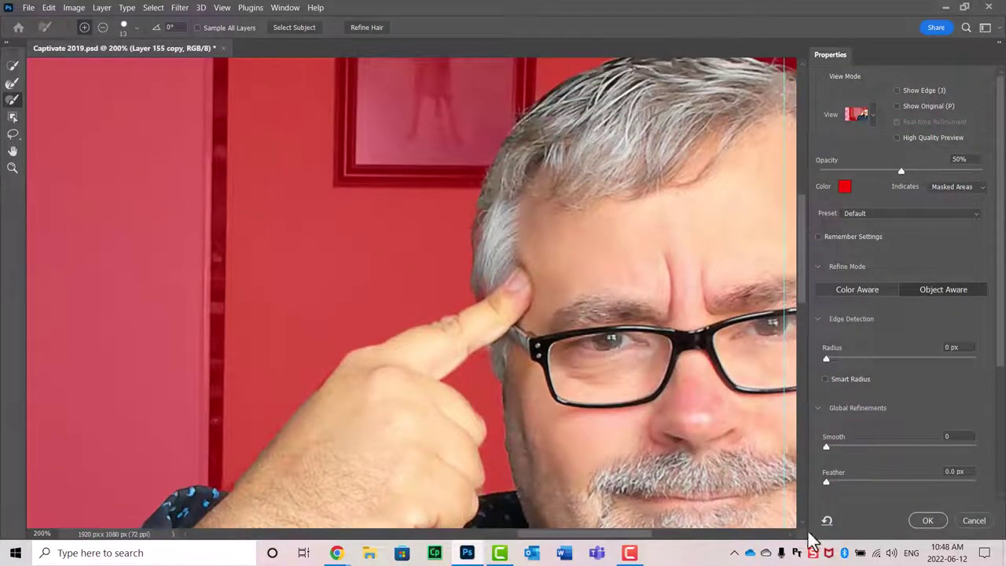
- Apply the refined selection as a layer mask, cutting the presenter out over the purple texture
click(928, 521)
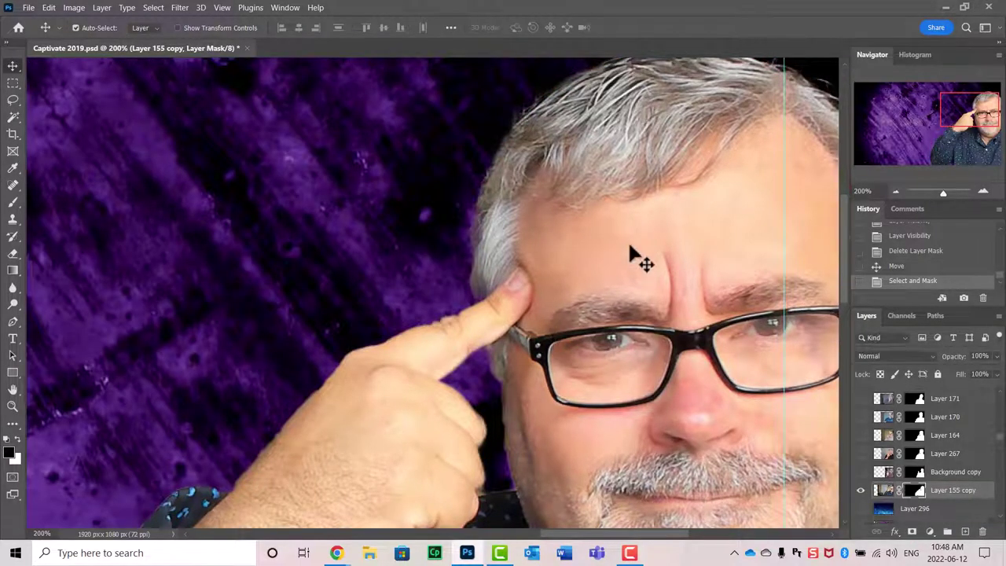
click(896, 191)
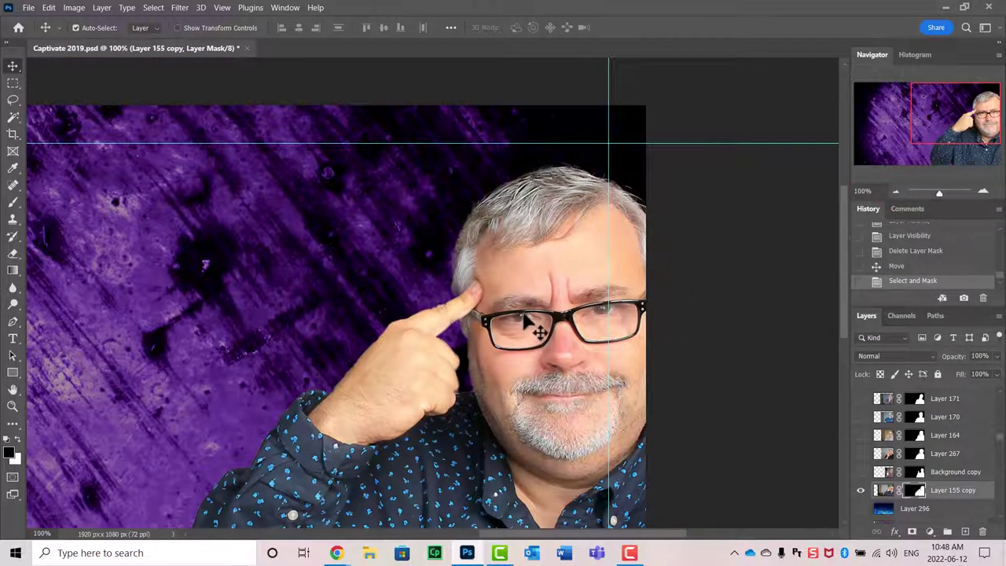
scroll(579, 375, down, 2)
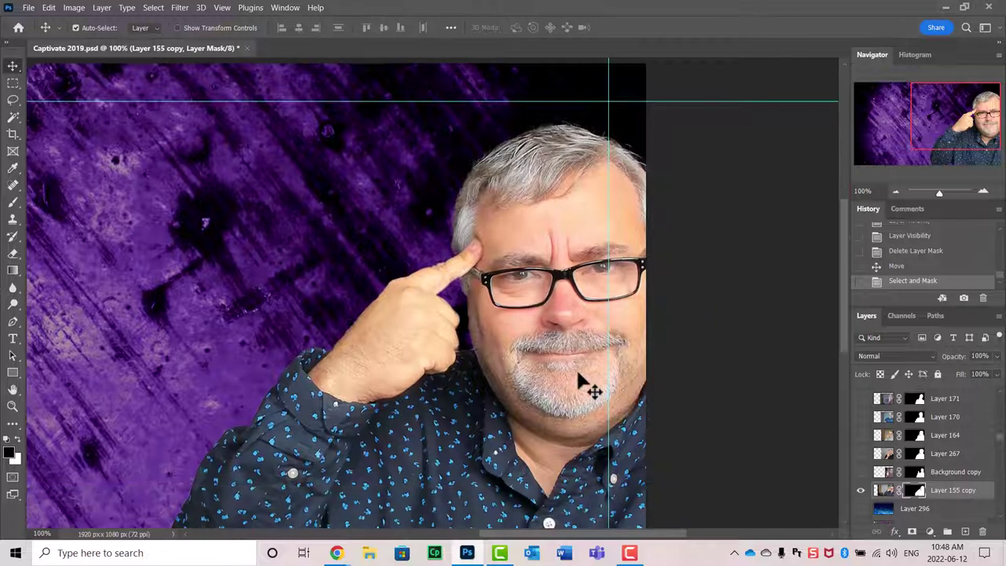
scroll(578, 374, down, 8)
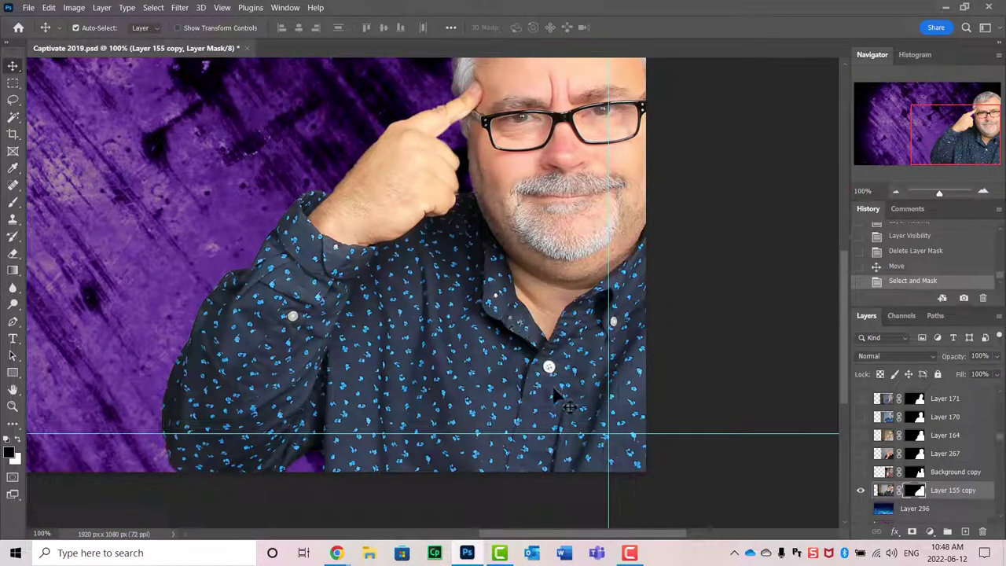
- Zoom the Navigator to 300% and centre the view on the presenter's face and glasses
scroll(476, 351, up, 5)
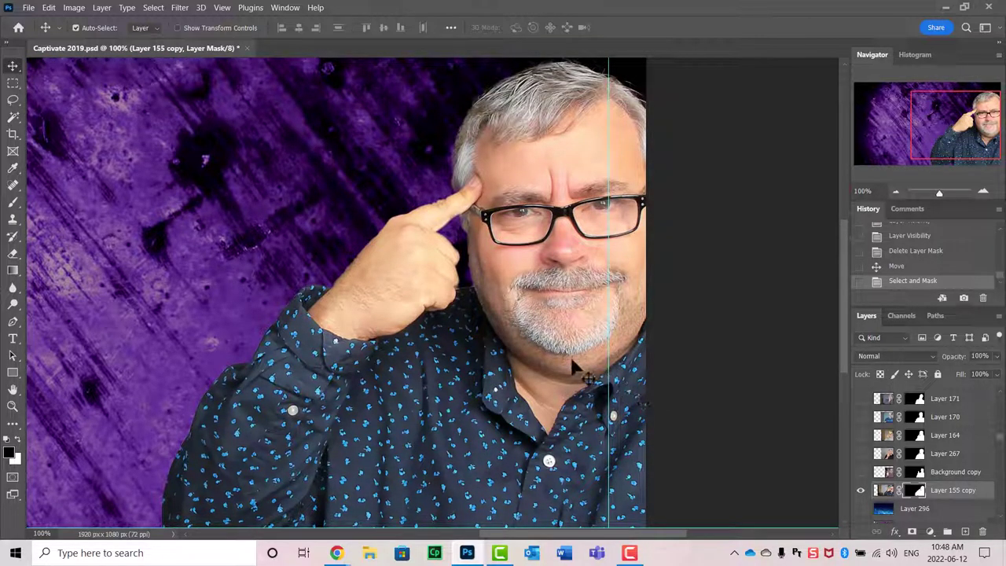
click(983, 191)
click(983, 191)
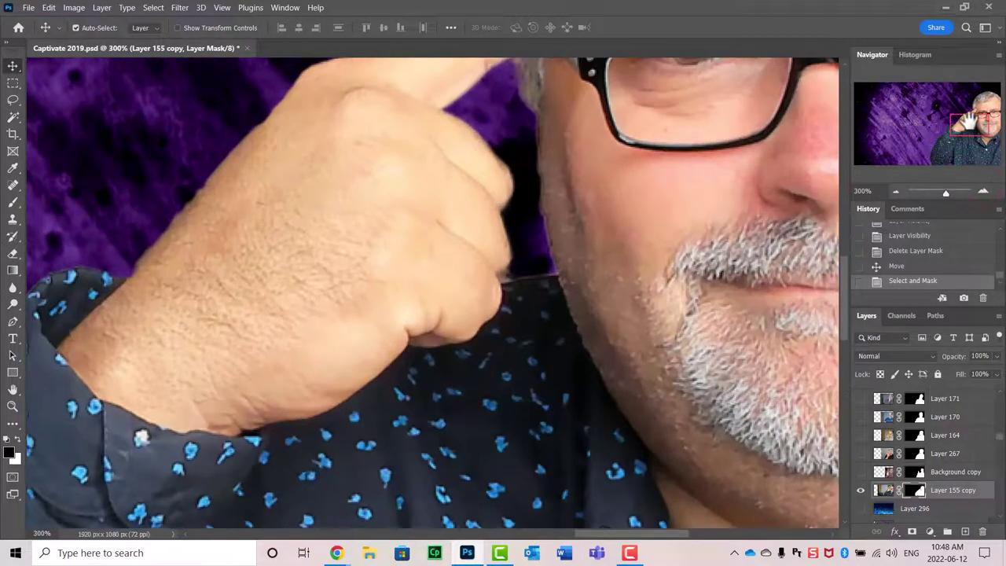
drag(965, 125, 981, 118)
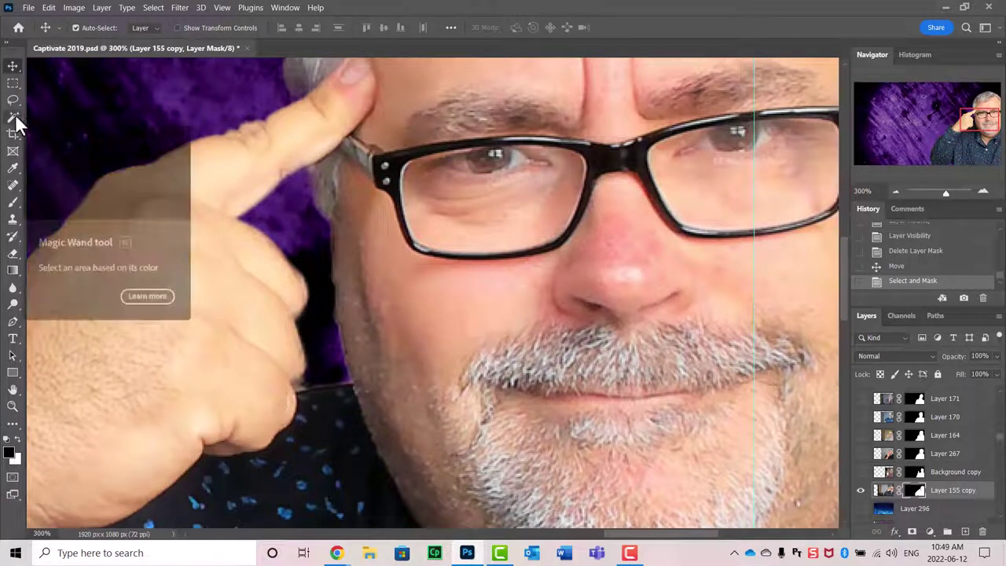
- Choose the Spot Healing Brush and heal the main blemish on the presenter's nose
click(12, 189)
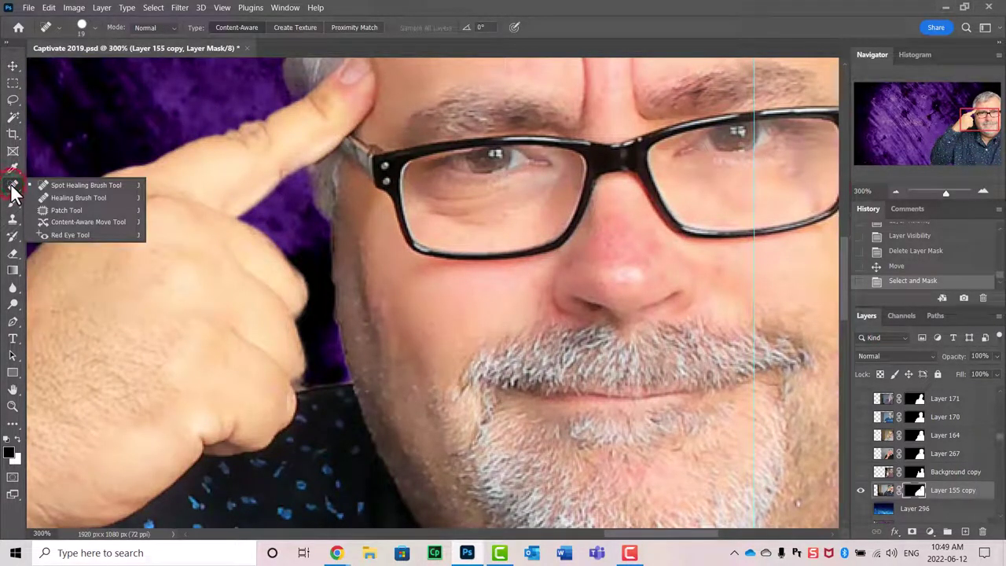
click(59, 185)
click(612, 251)
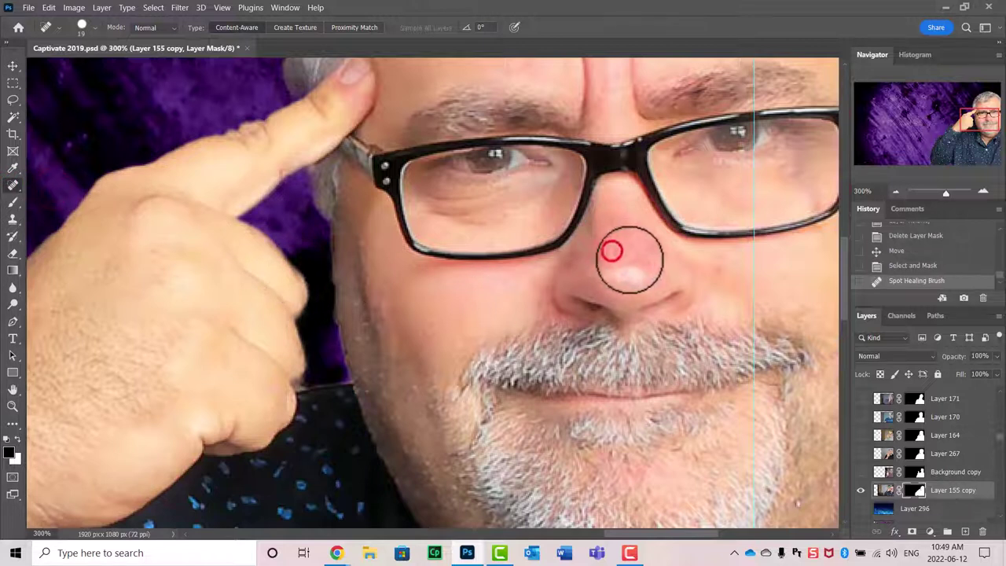
click(613, 251)
click(613, 252)
click(602, 260)
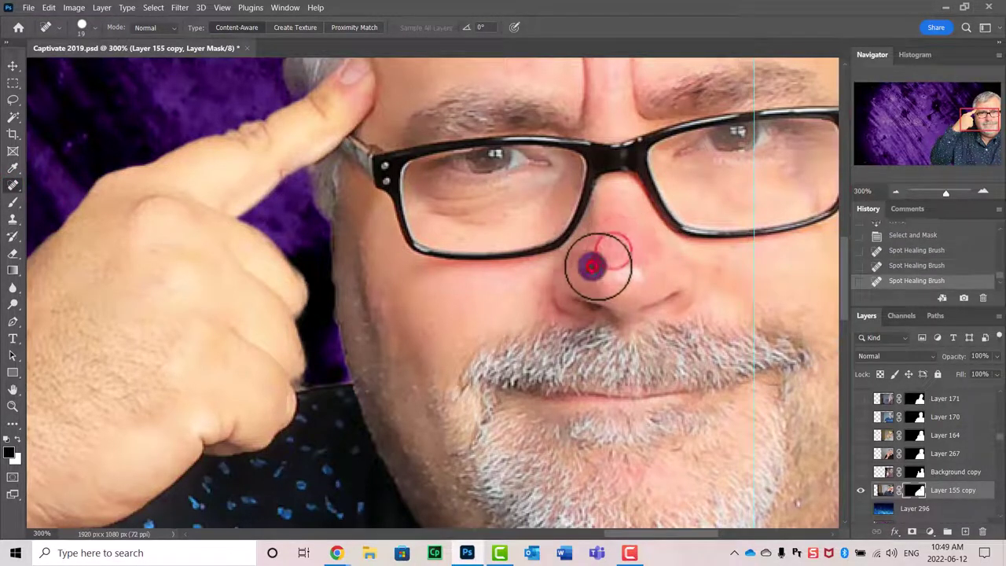
- Heal the remaining nose spots, then zoom back out to the whole presenter
click(602, 243)
click(606, 240)
click(604, 236)
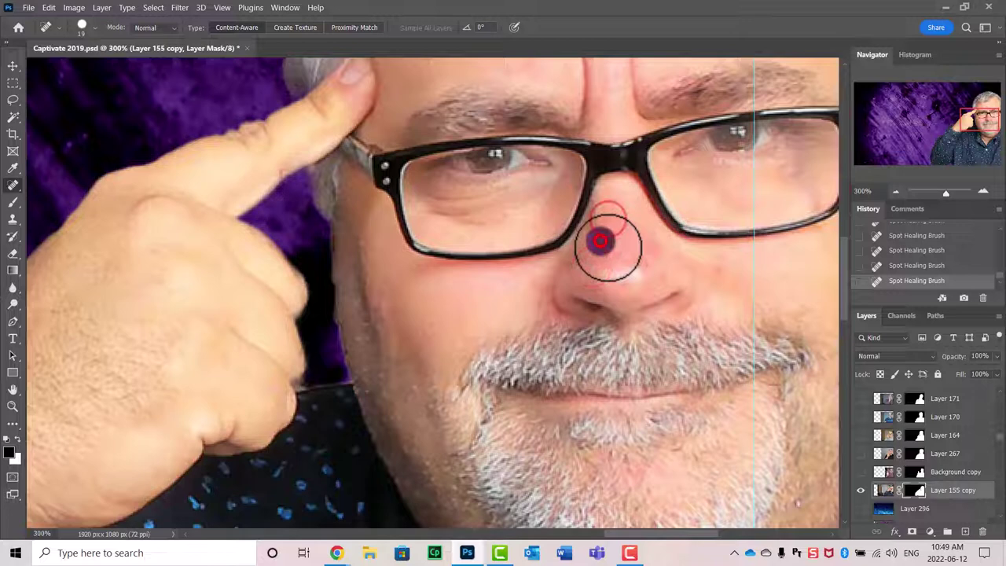
click(638, 234)
click(642, 254)
click(629, 266)
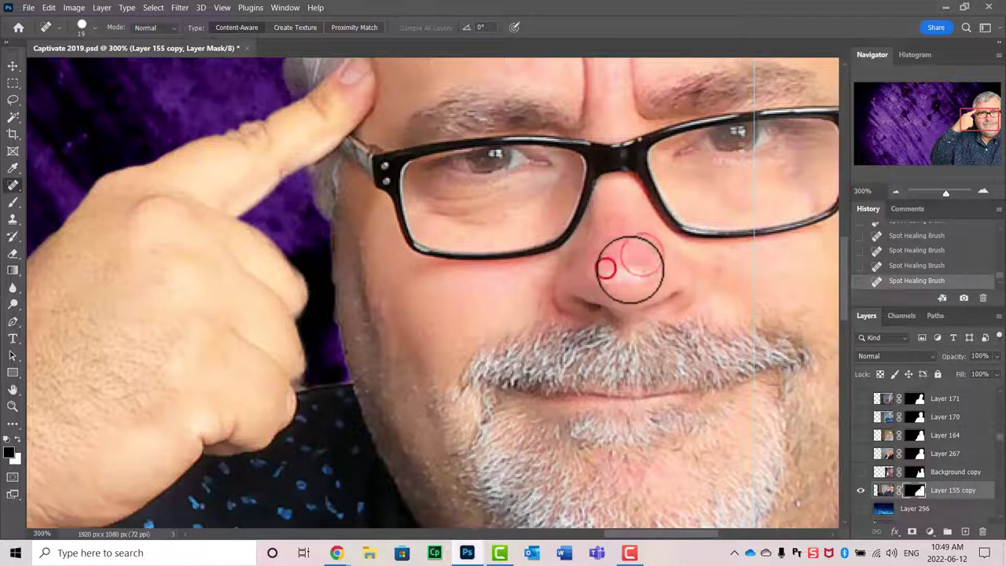
click(899, 191)
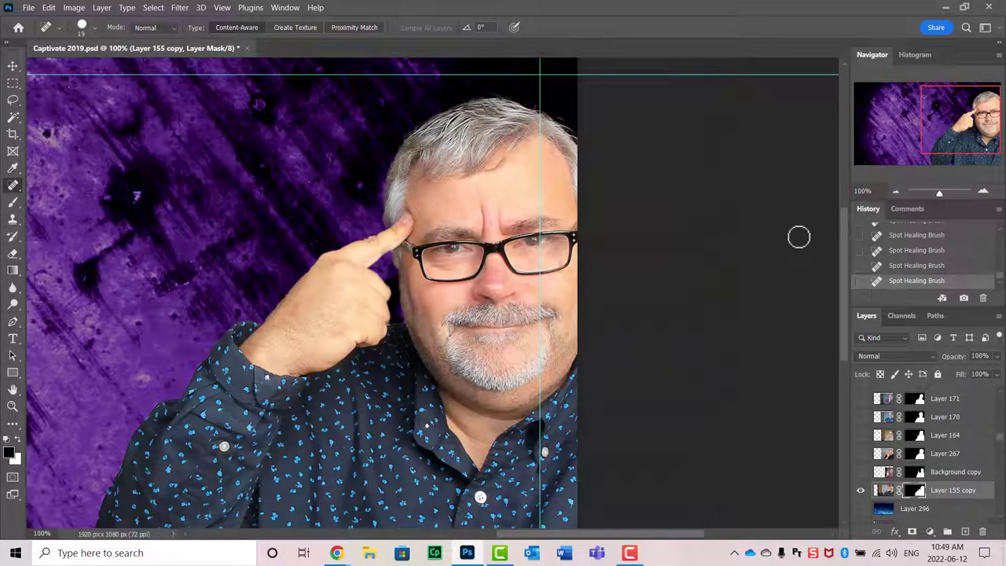
click(895, 192)
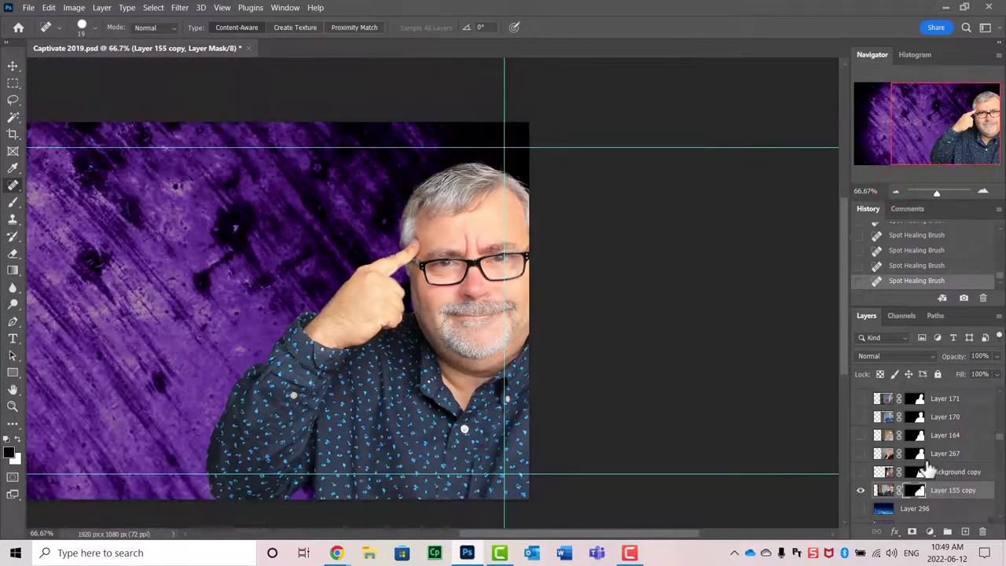
click(860, 472)
click(860, 453)
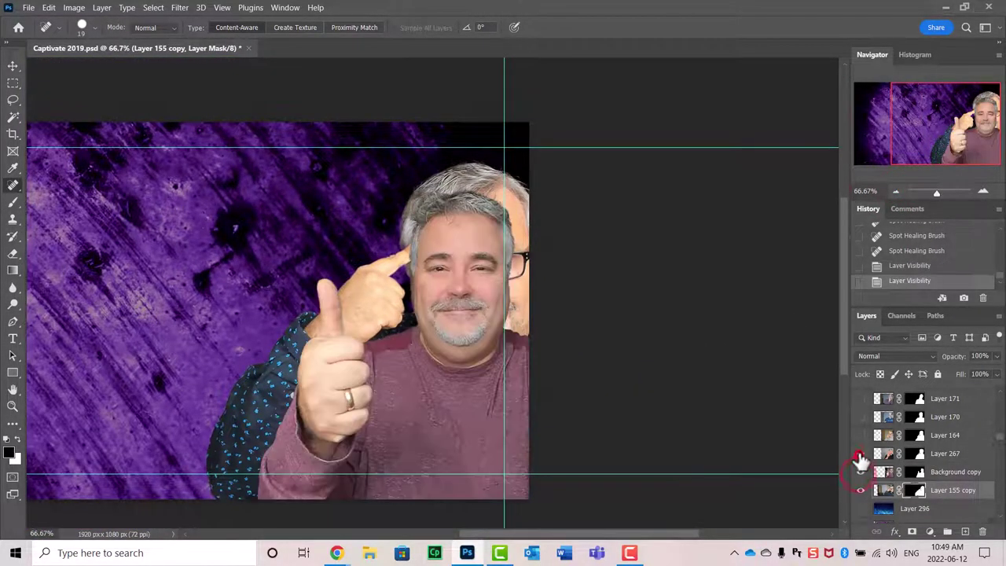
click(860, 435)
click(860, 417)
click(860, 471)
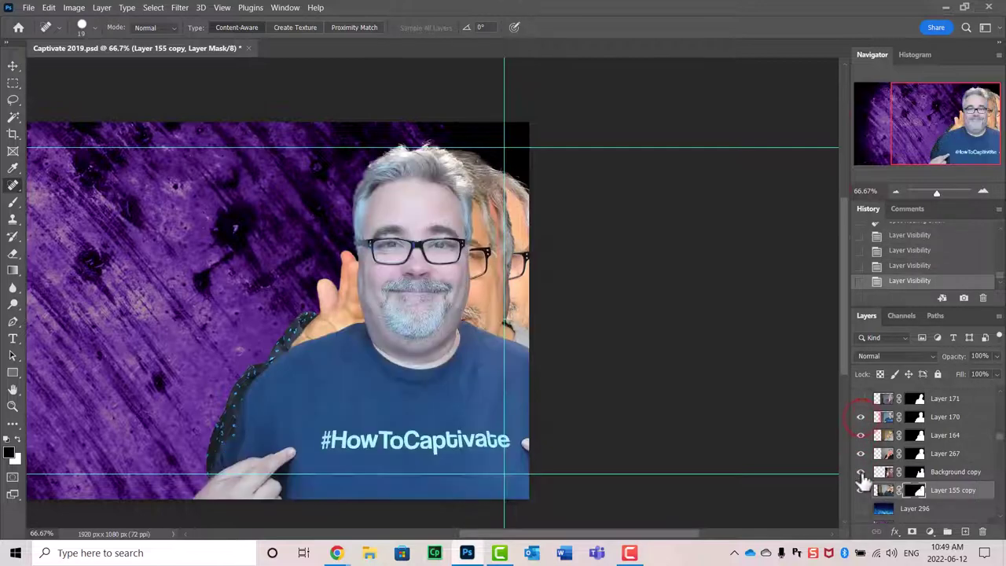
click(860, 453)
click(860, 435)
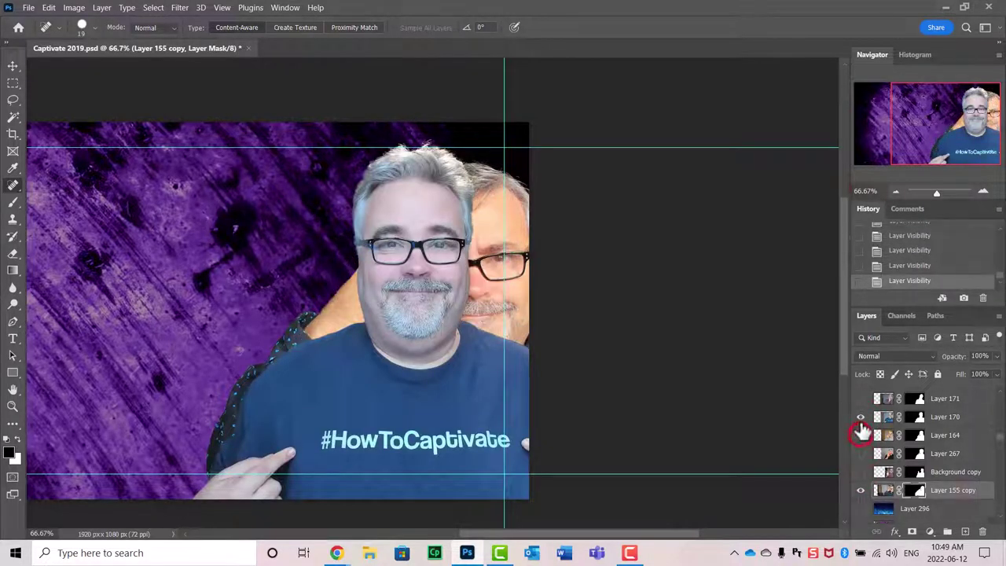
click(861, 416)
- Preview the Violet Field sidebar strip and hide it again
drag(1001, 445, 998, 440)
scroll(997, 434, down, 5)
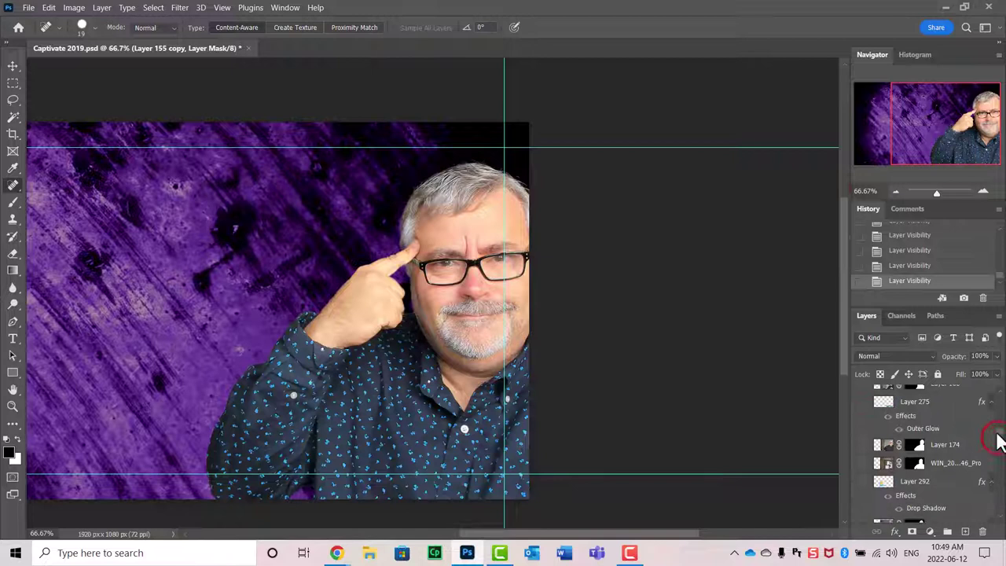
scroll(996, 429, down, 10)
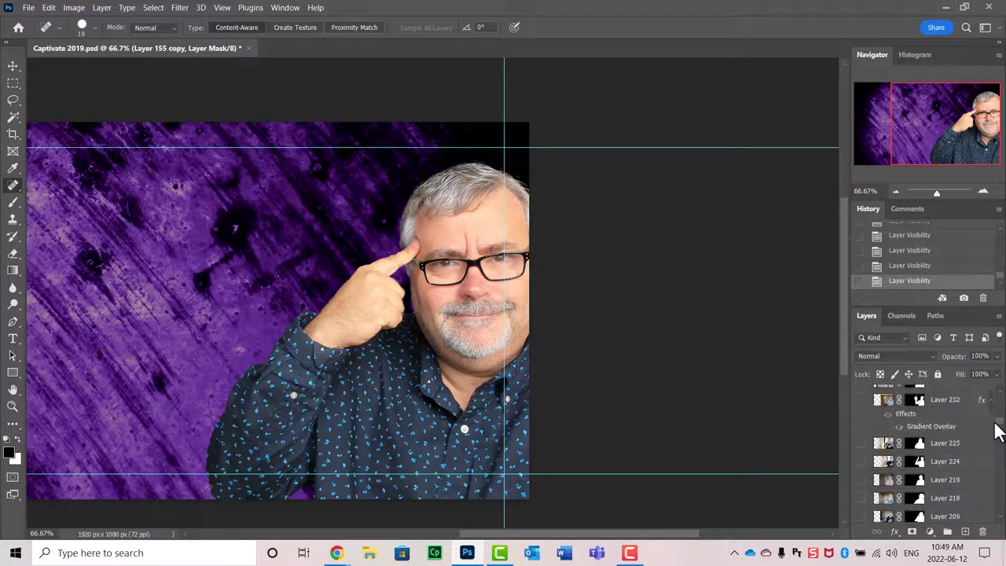
scroll(997, 425, up, 3)
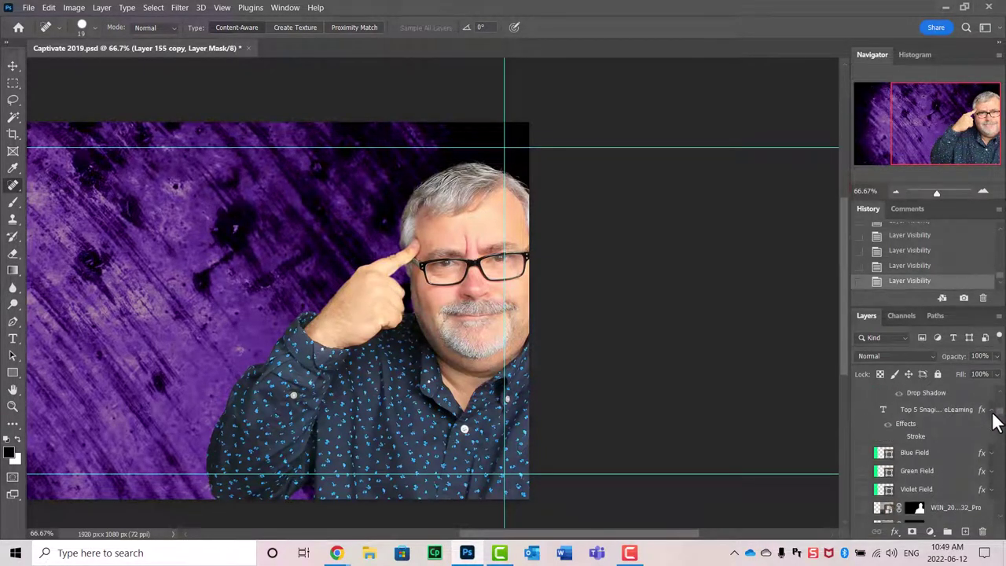
drag(668, 534, 566, 542)
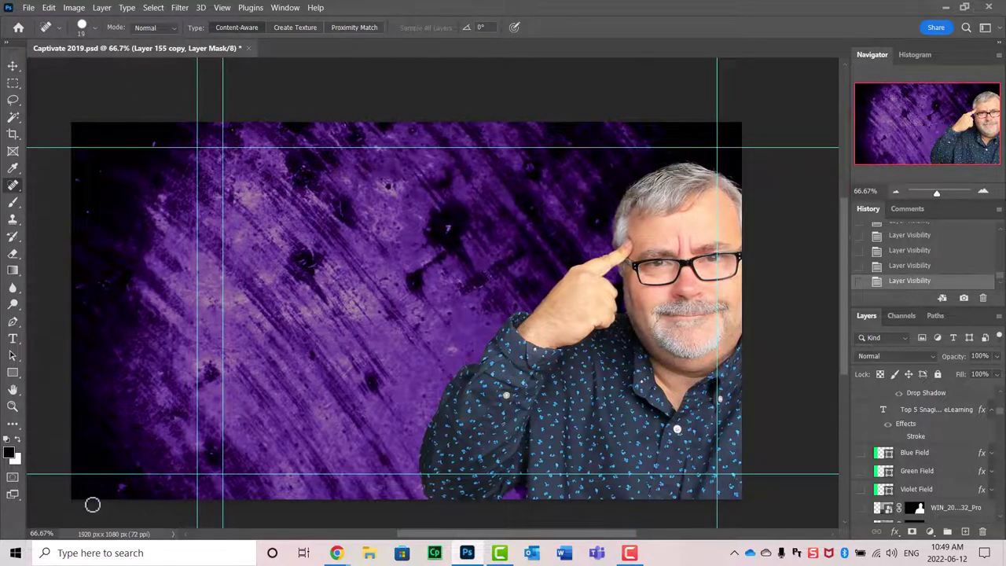
click(861, 490)
click(862, 490)
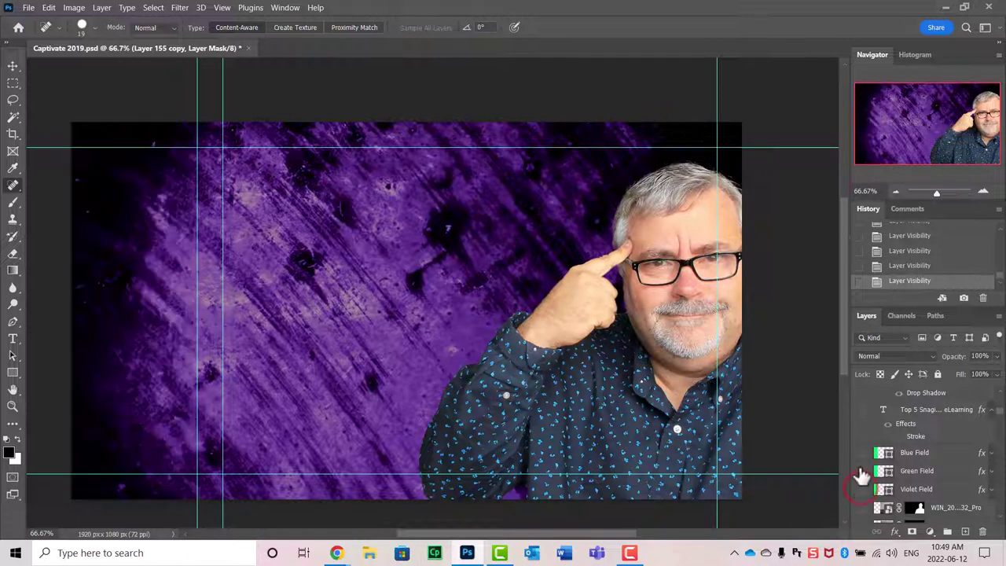
- Try the Green Field strip, then keep only the Blue Field sidebar visible
click(862, 471)
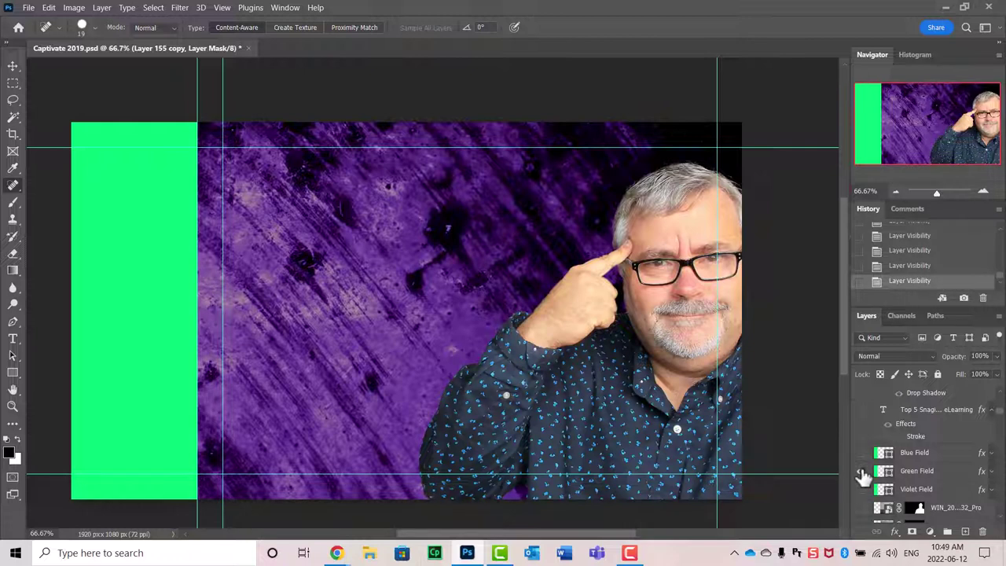
click(861, 471)
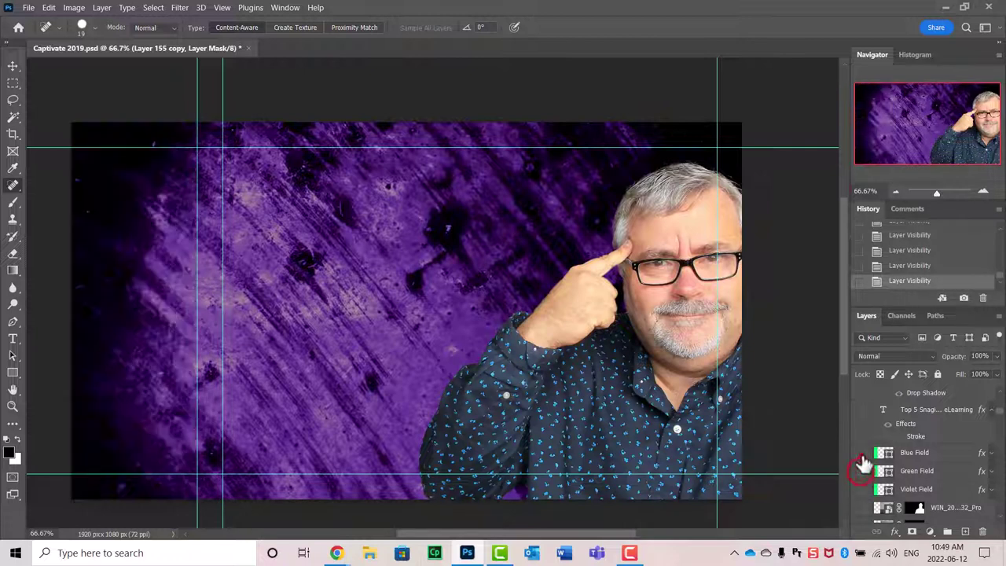
click(861, 453)
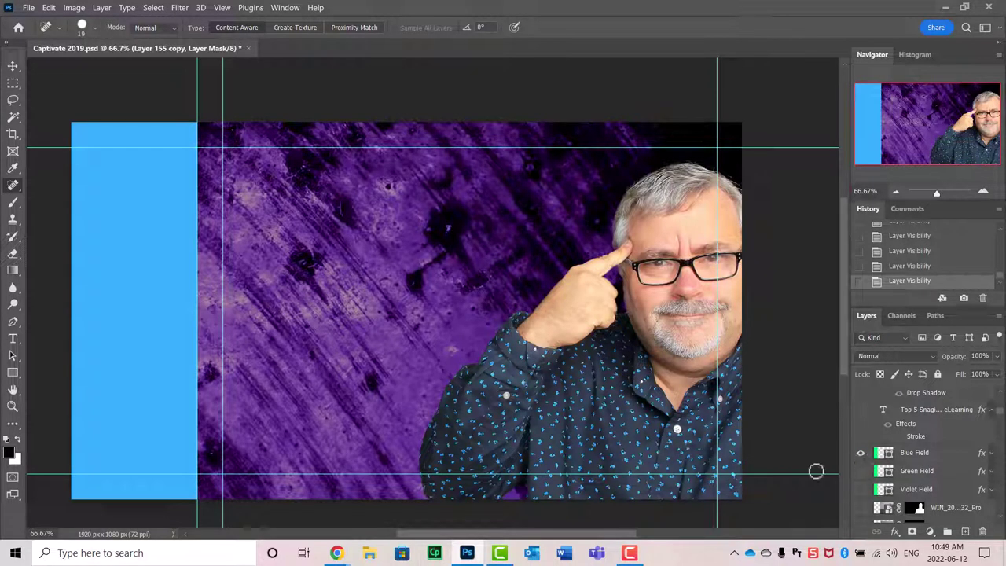
click(1000, 399)
click(1000, 399)
click(1000, 399)
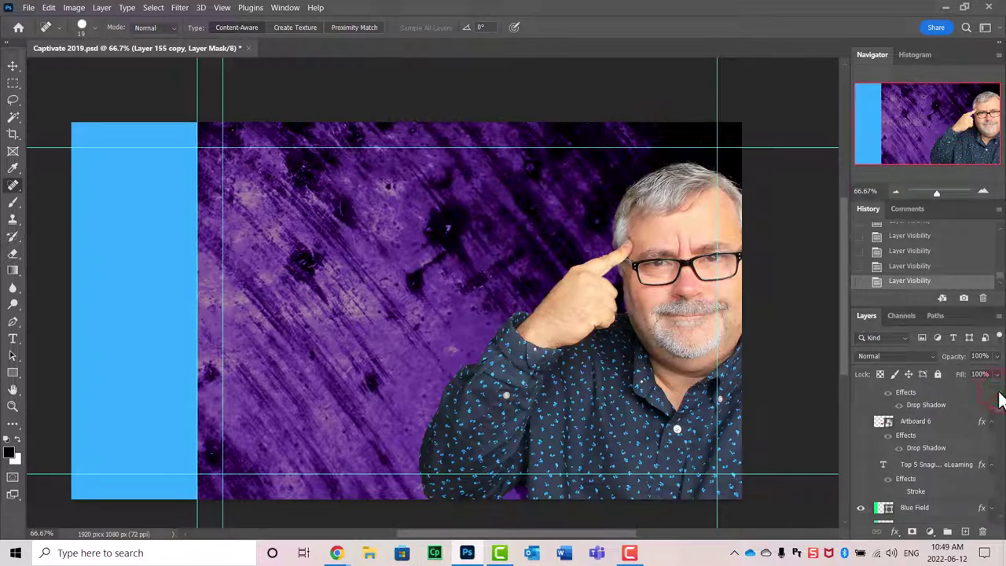
- Show the 'Top 5 Snagit Skills for eLearning' title, select all its text, and open the Character panel
click(861, 465)
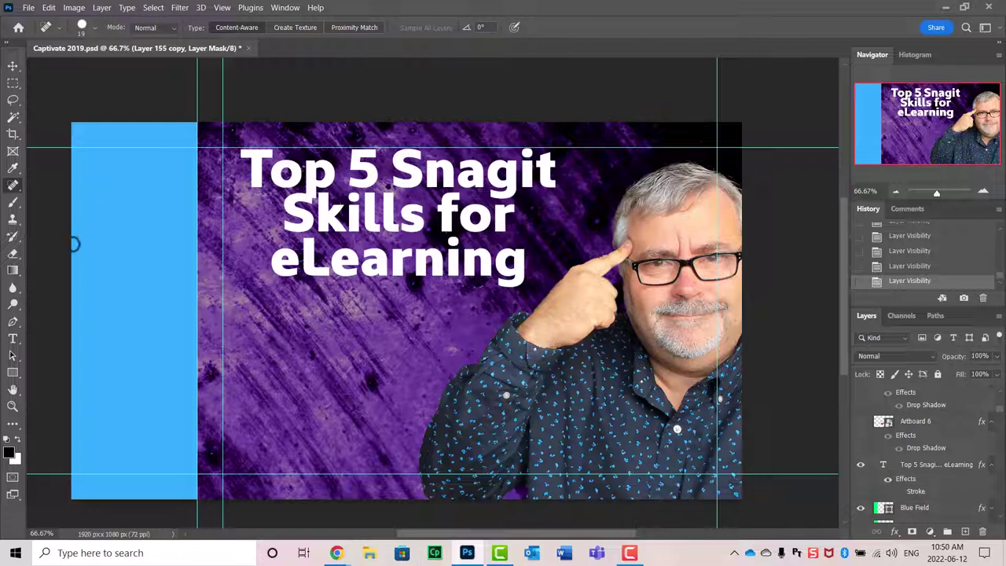
click(13, 339)
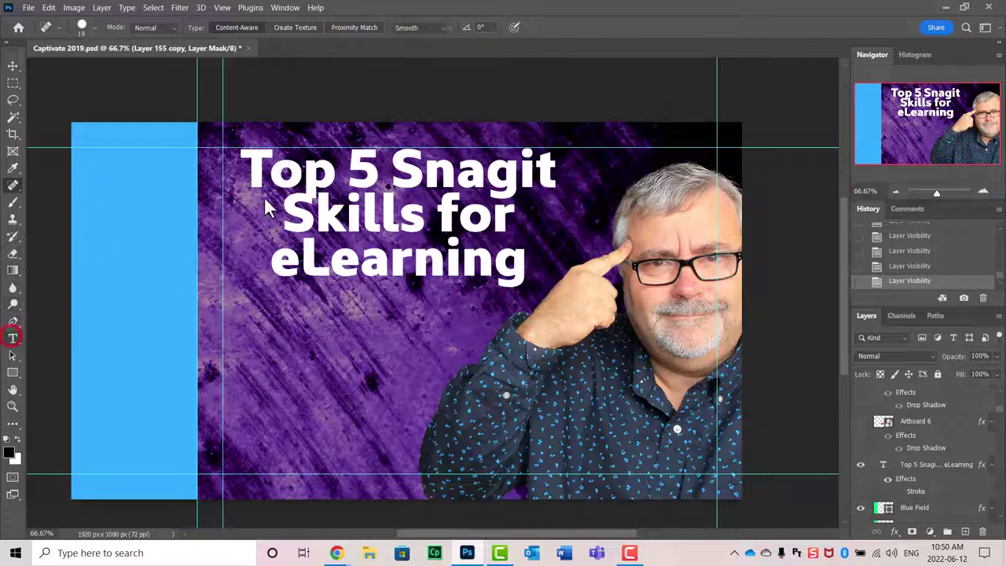
click(299, 171)
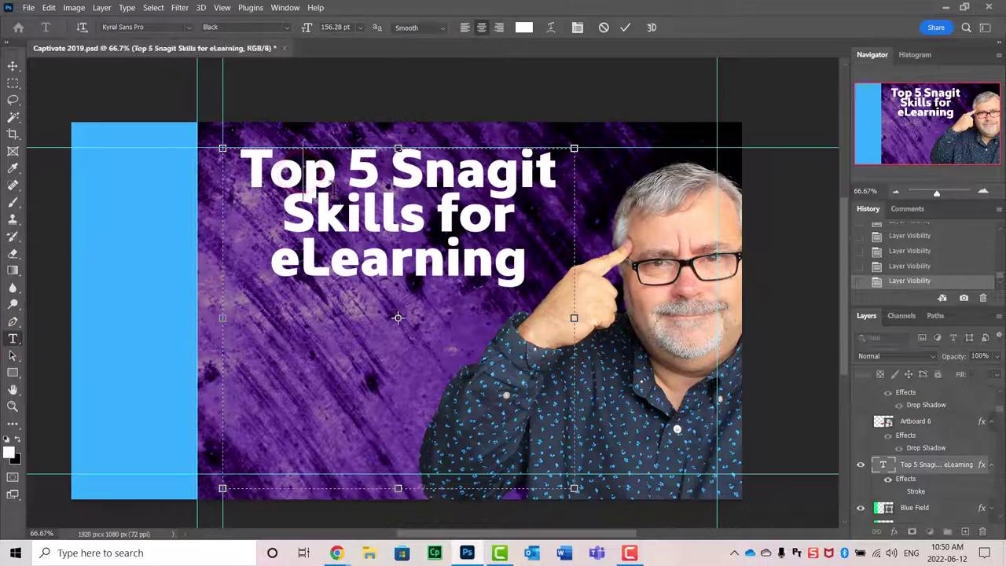
key(ctrl+a)
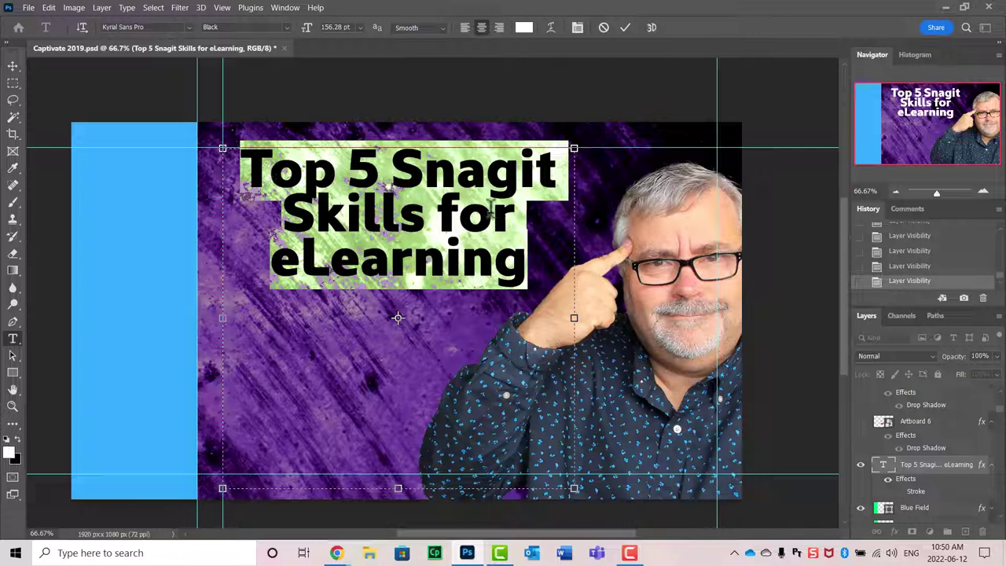
click(577, 28)
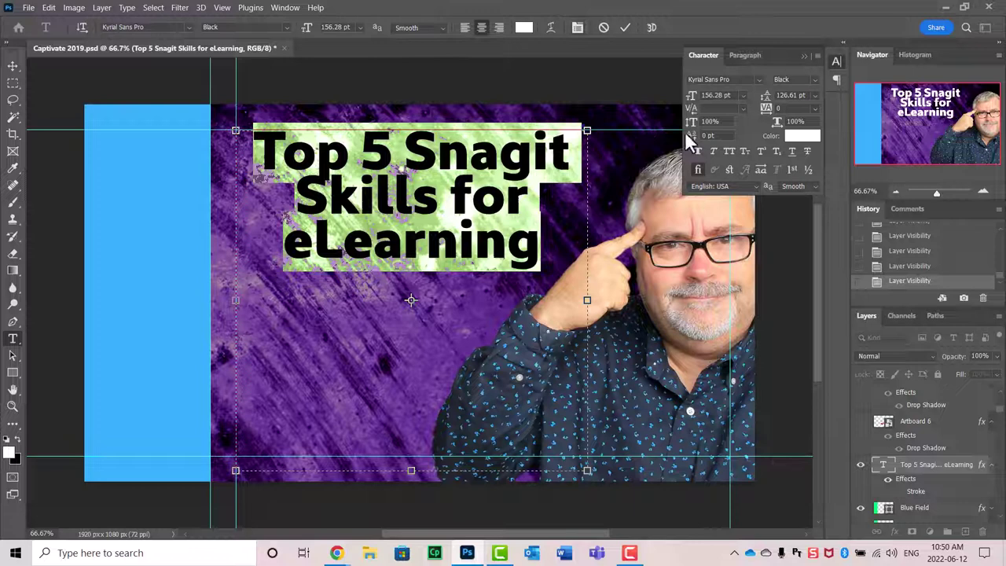
- Set the title's font size to 167 pt, then nudge it up to 171 pt
click(723, 95)
text(167)
key(Return)
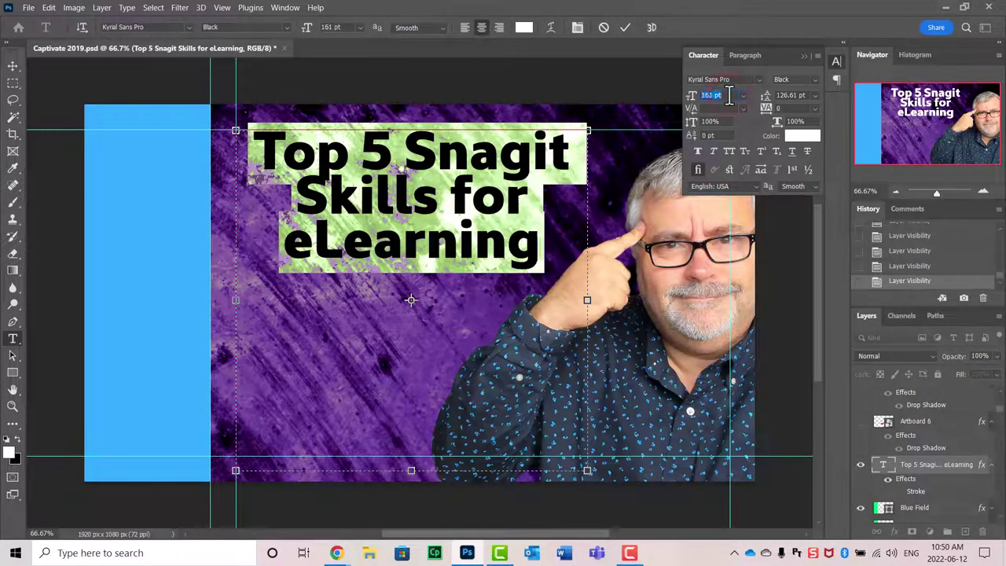
key(Up)
key(Up)
key(Up)
key(Up)
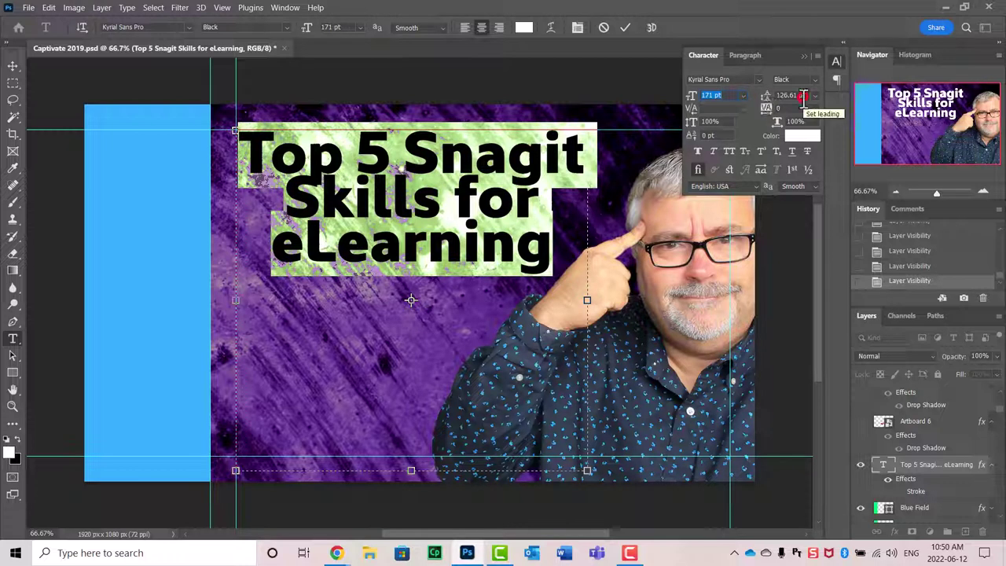
- Set the title's leading to 139 pt, then step it up to 157 pt
click(803, 95)
text(139)
key(Return)
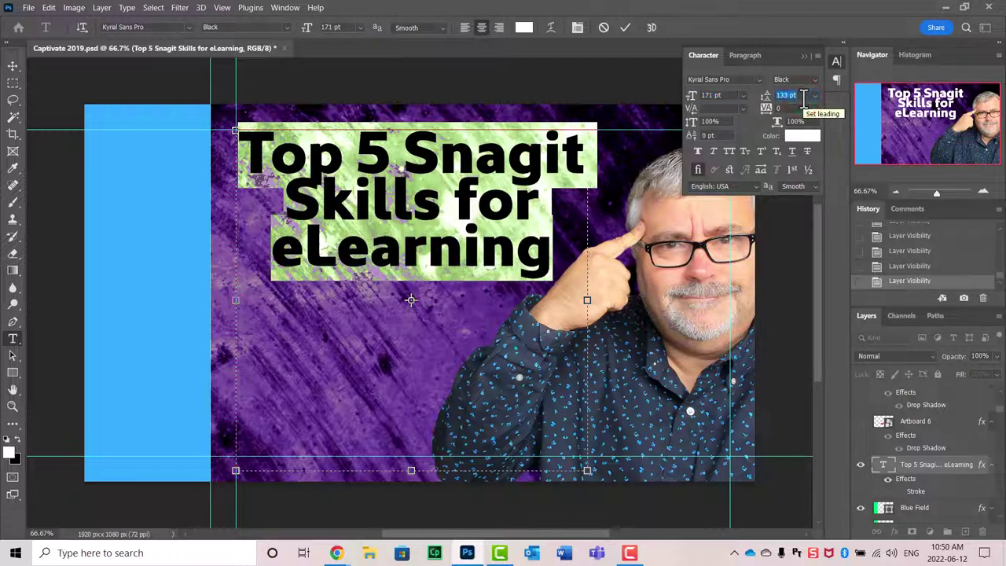
key(Up)
key(Up)
key(Up)
key(Up)
key(Up)
key(Up)
key(Up)
key(Up)
key(Up)
key(Up)
key(Up)
key(Up)
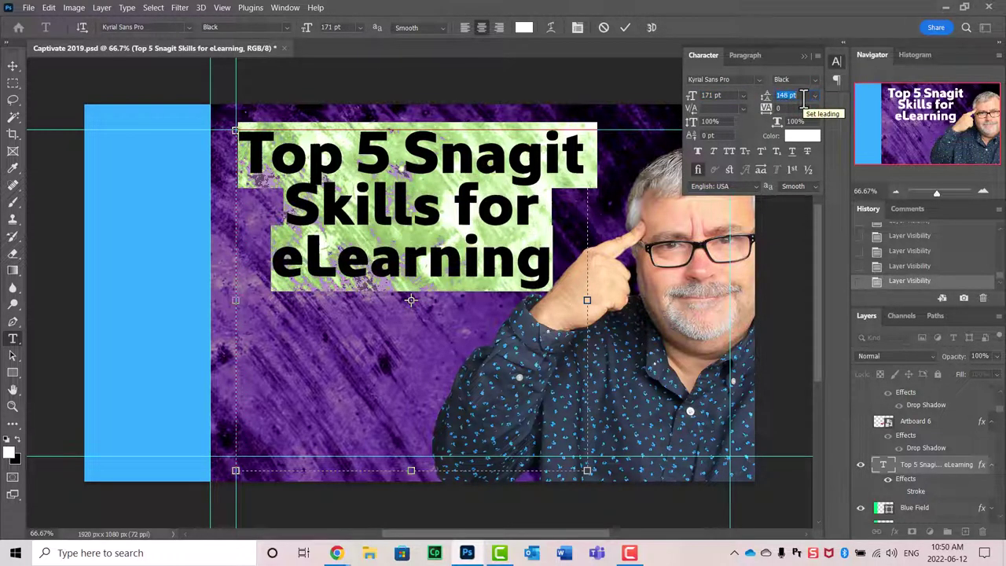
key(Up)
key(Up)
key(Up)
key(Up)
key(Up)
key(Up)
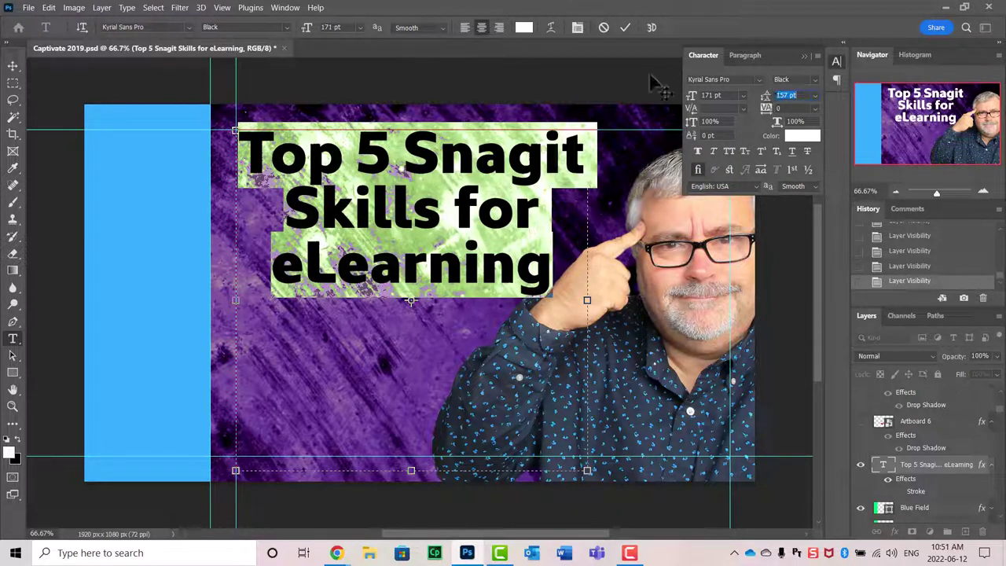
- Commit the headline spacing change to the title text
click(996, 393)
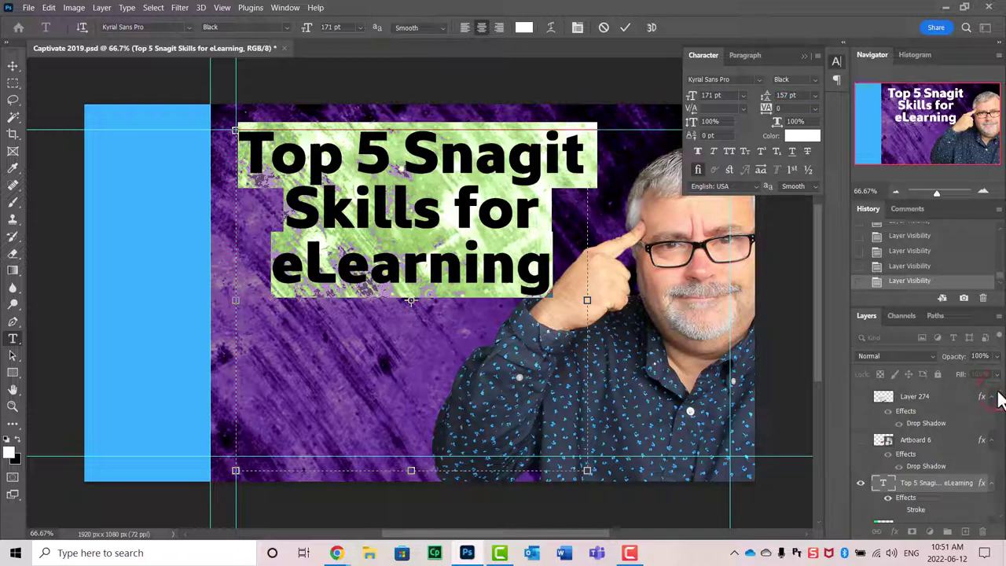
click(996, 393)
click(997, 393)
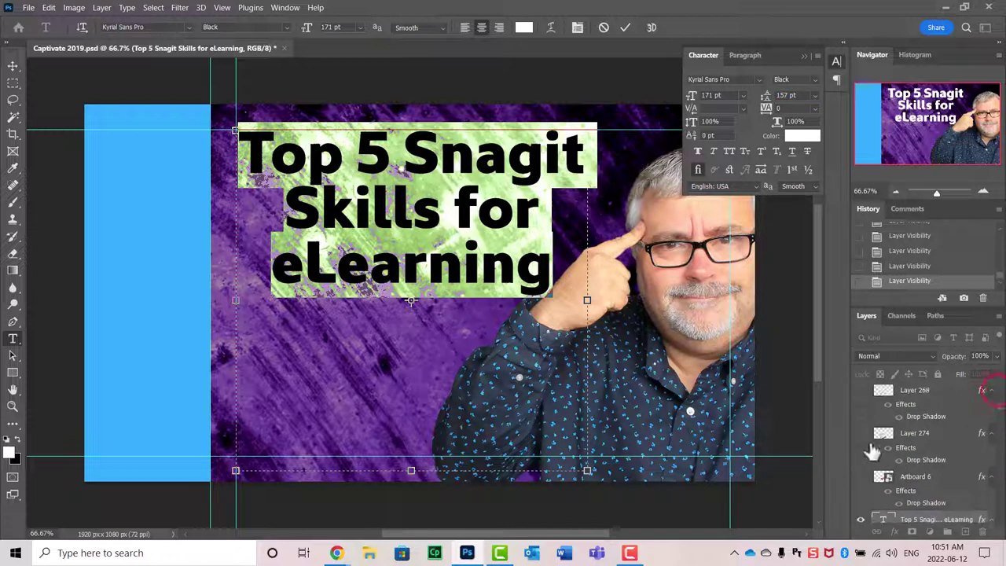
click(859, 434)
- Briefly preview the Timeline and audio player images, leaving both hidden
click(860, 433)
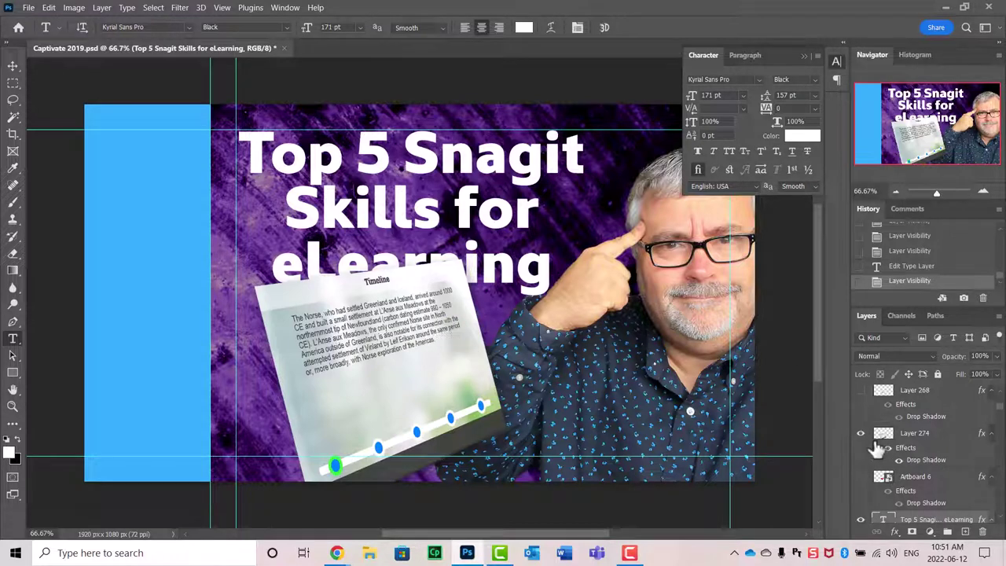
click(859, 434)
click(860, 390)
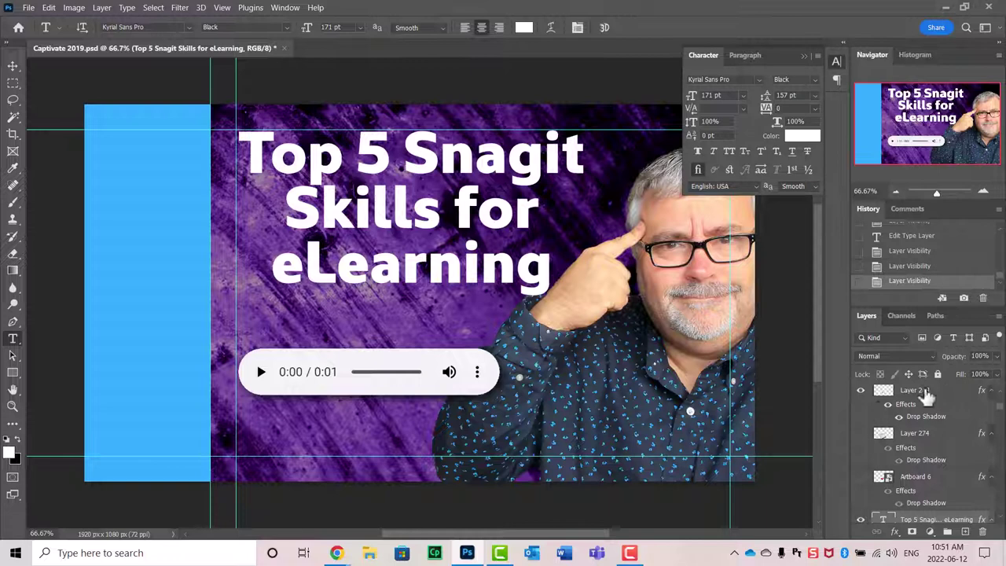
click(860, 390)
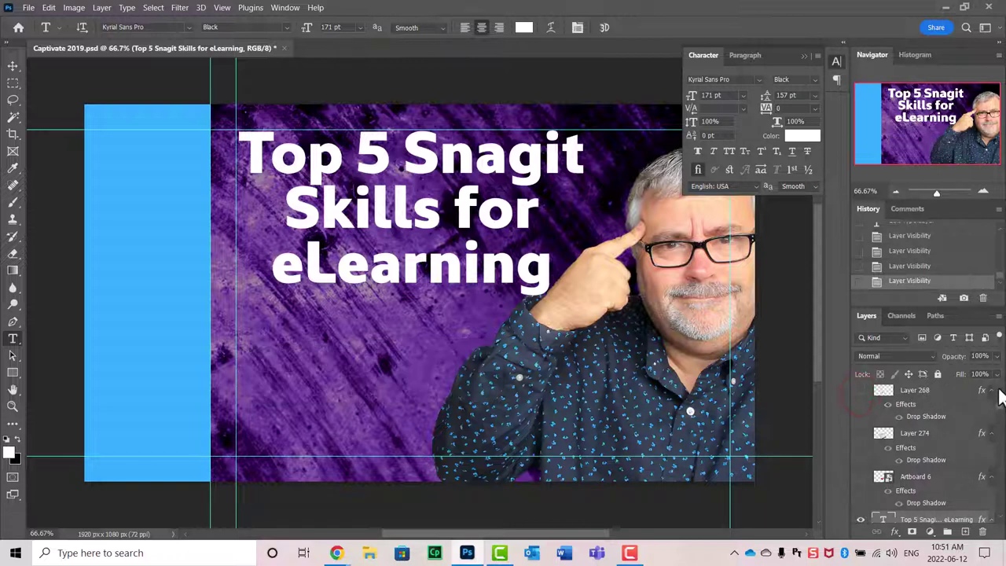
scroll(999, 397, up, 2)
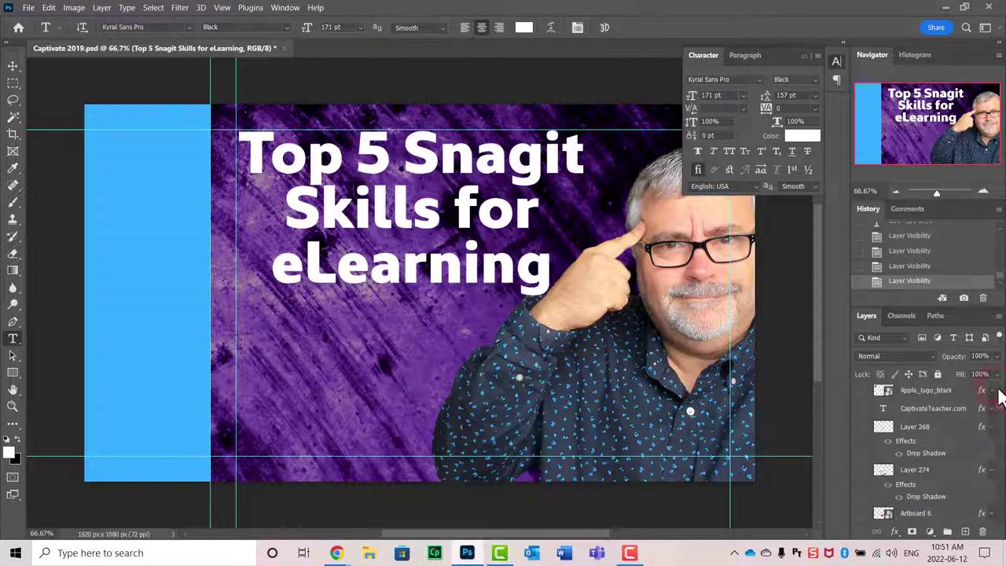
- Show the vertical CaptivateTeacher.com text on the blue sidebar
click(861, 409)
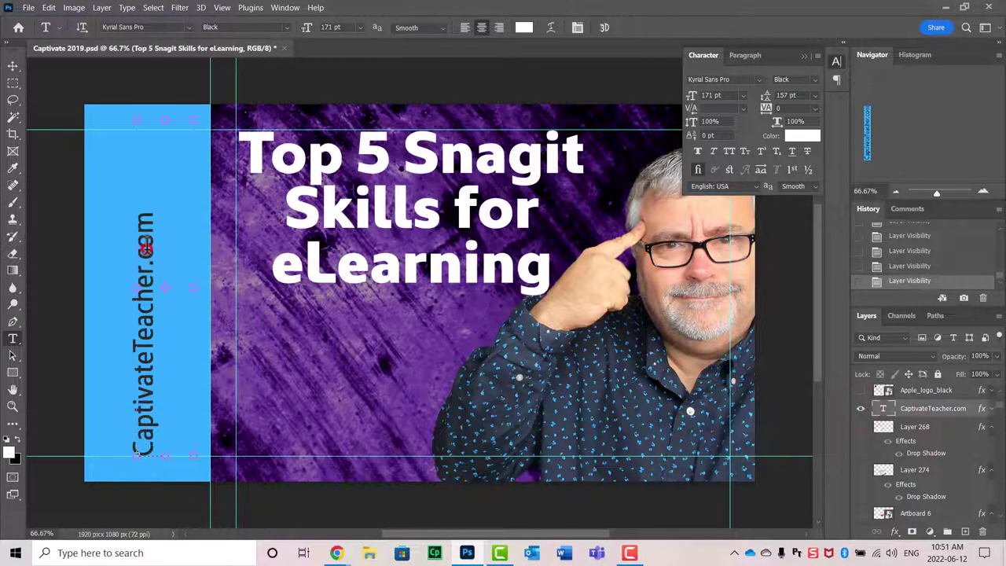
click(145, 244)
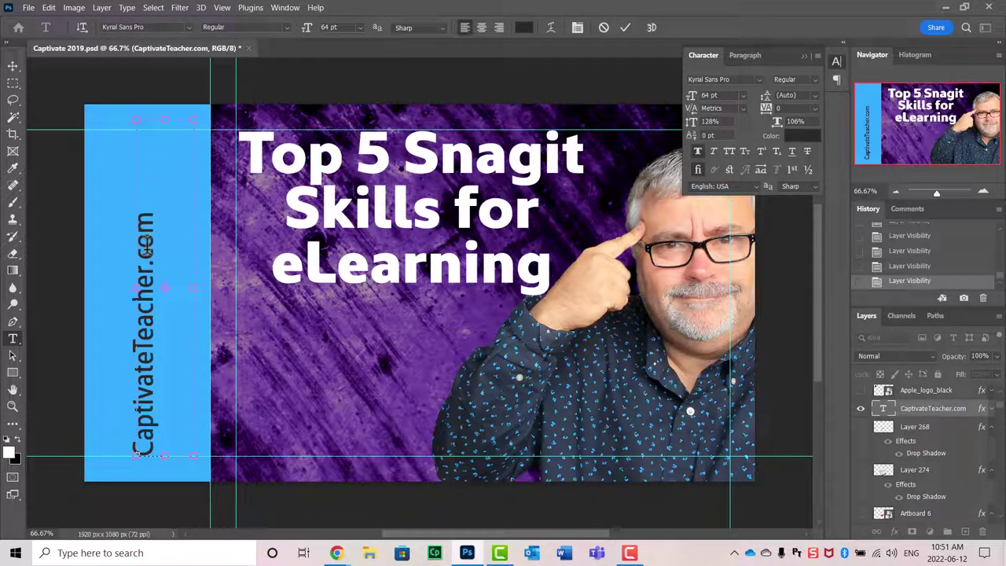
click(861, 408)
scroll(963, 422, up, 2)
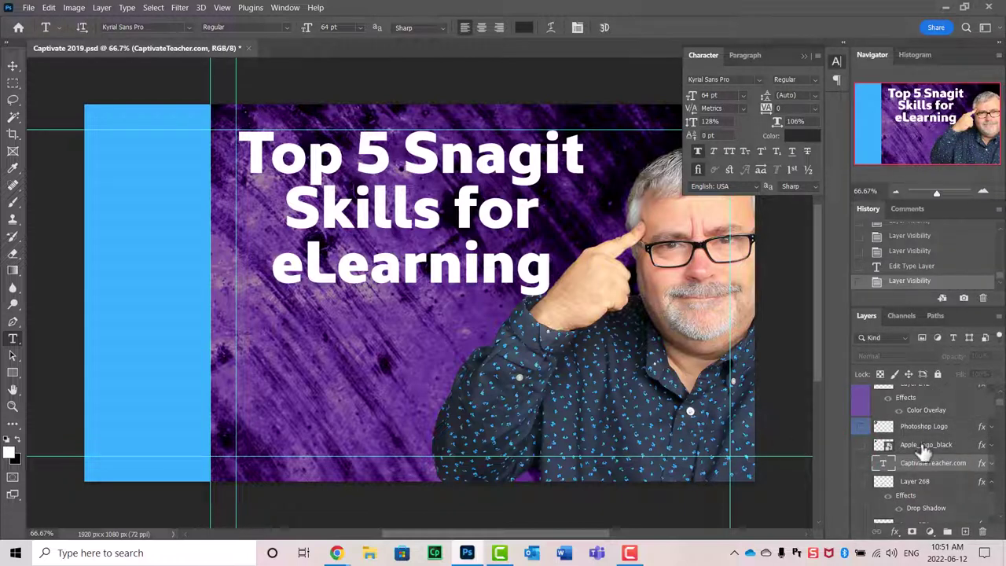
click(861, 463)
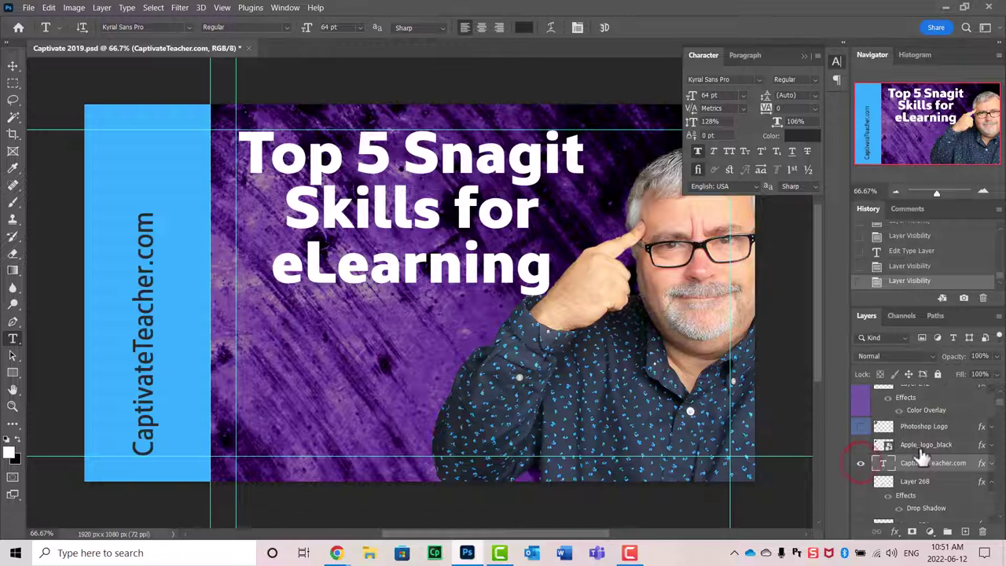
- Preview the Apple logo and the Ps logo on the sidebar, then hide both again
click(860, 445)
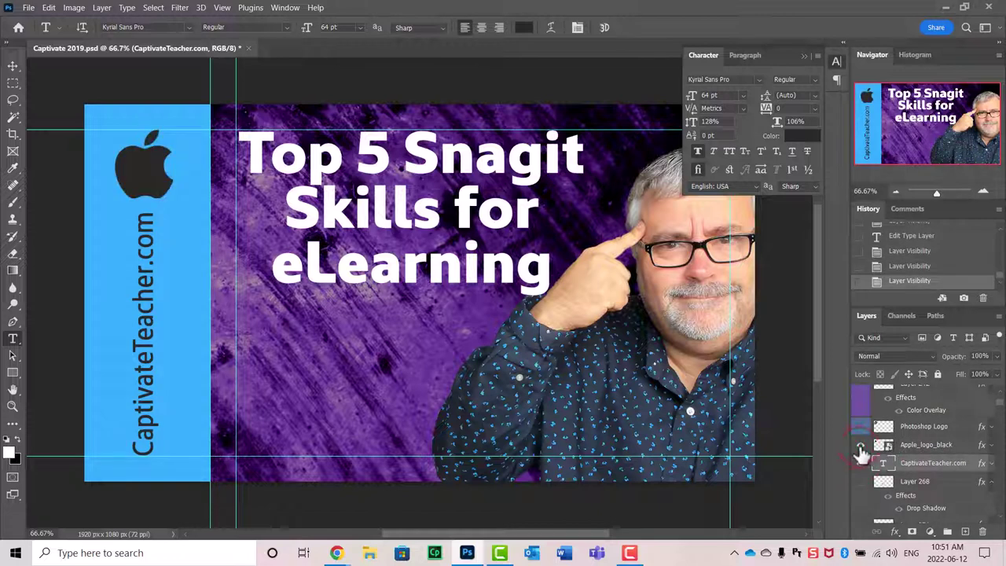
click(860, 447)
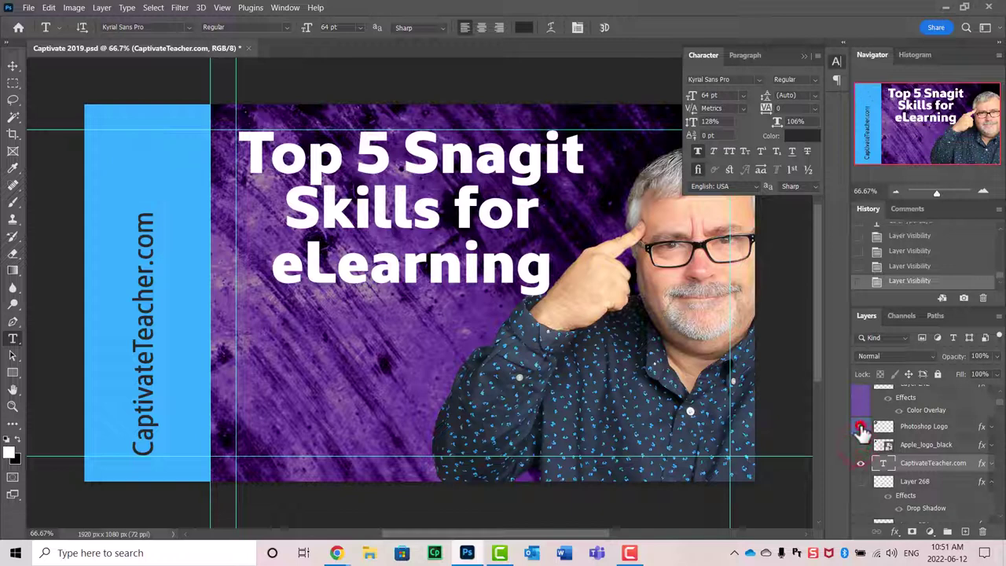
click(861, 427)
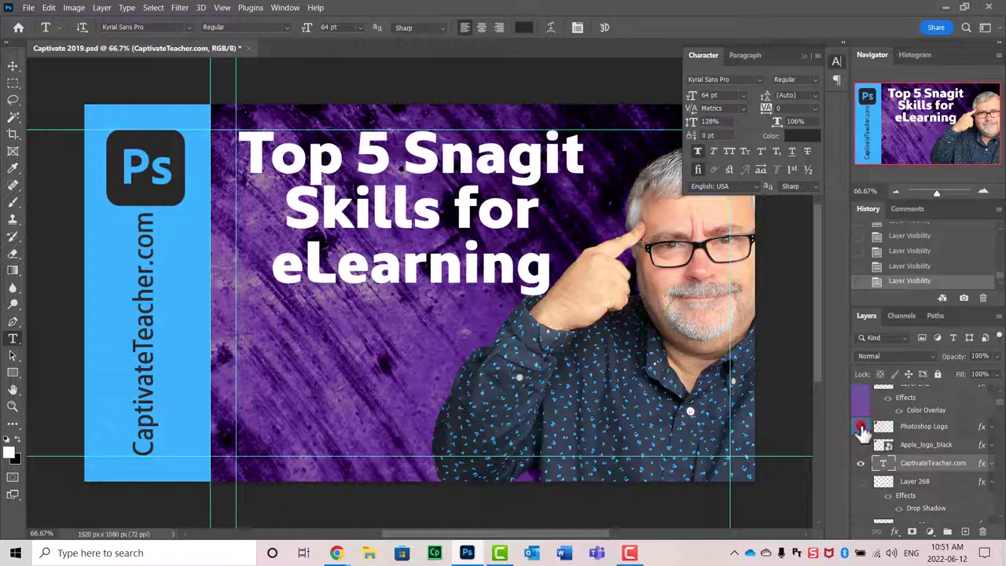
click(861, 429)
scroll(864, 428, up, 2)
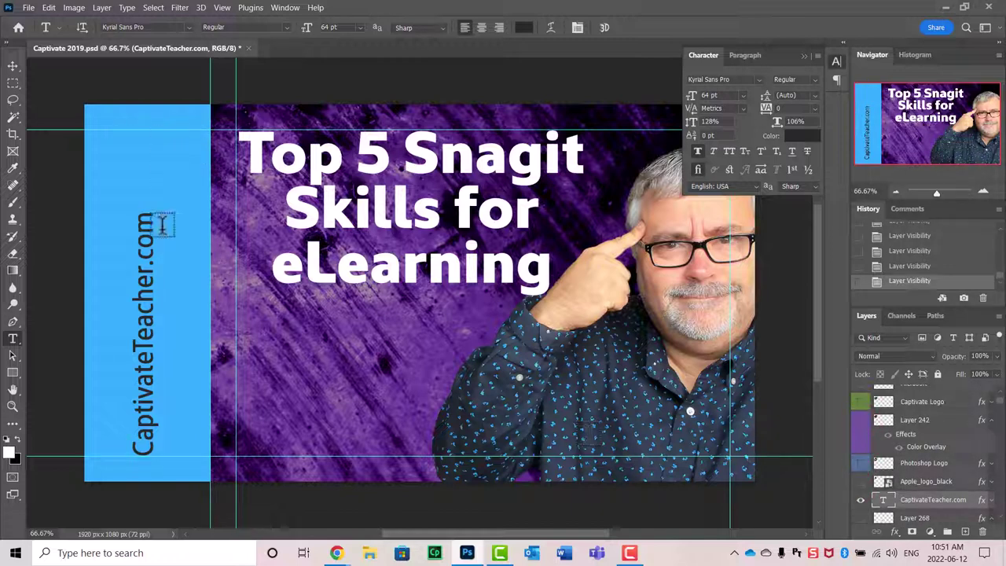
scroll(904, 400, up, 1)
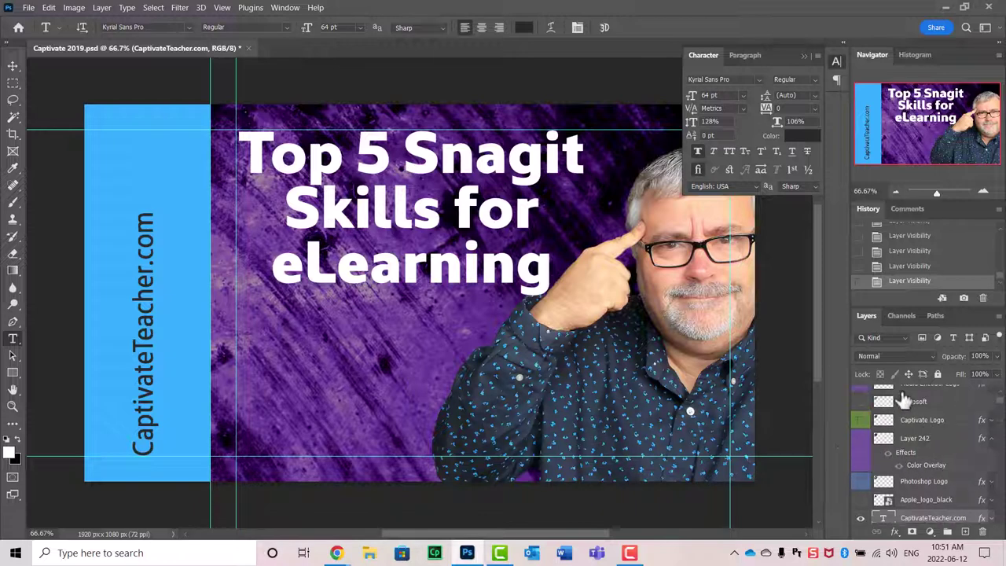
- Show the Captivate Cp logo at the top of the blue sidebar and collapse the Character panel
click(861, 420)
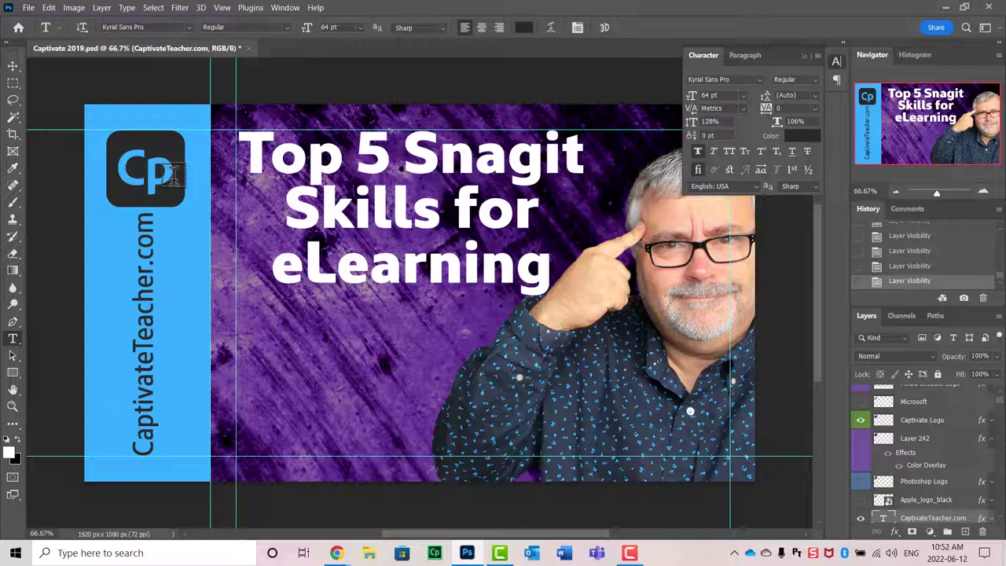
click(861, 420)
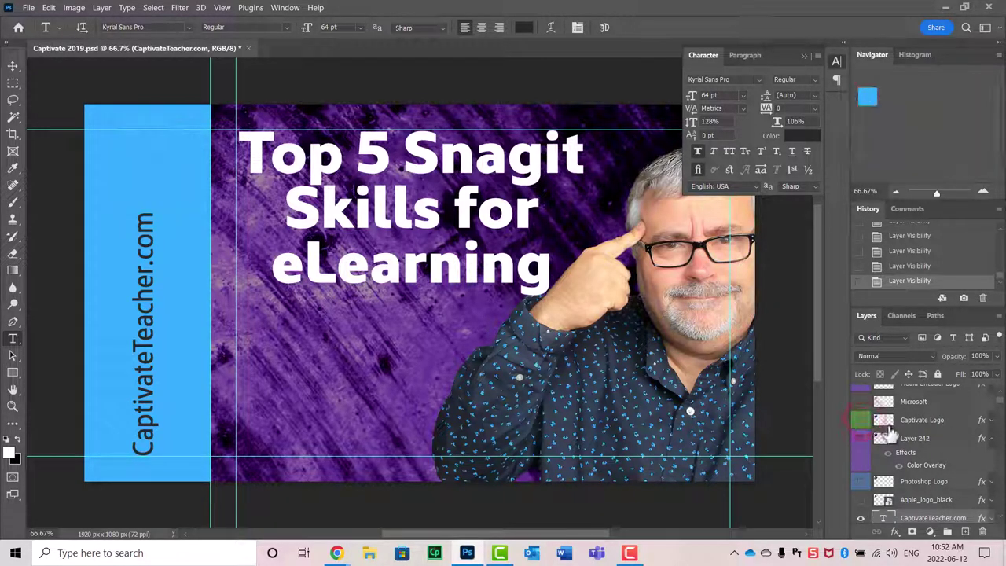
click(861, 419)
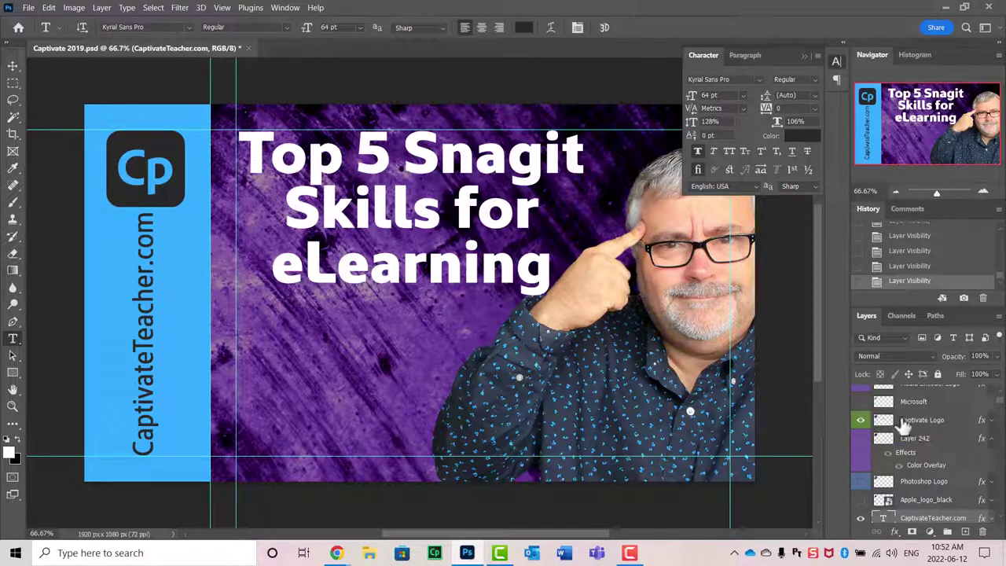
scroll(900, 430, up, 1)
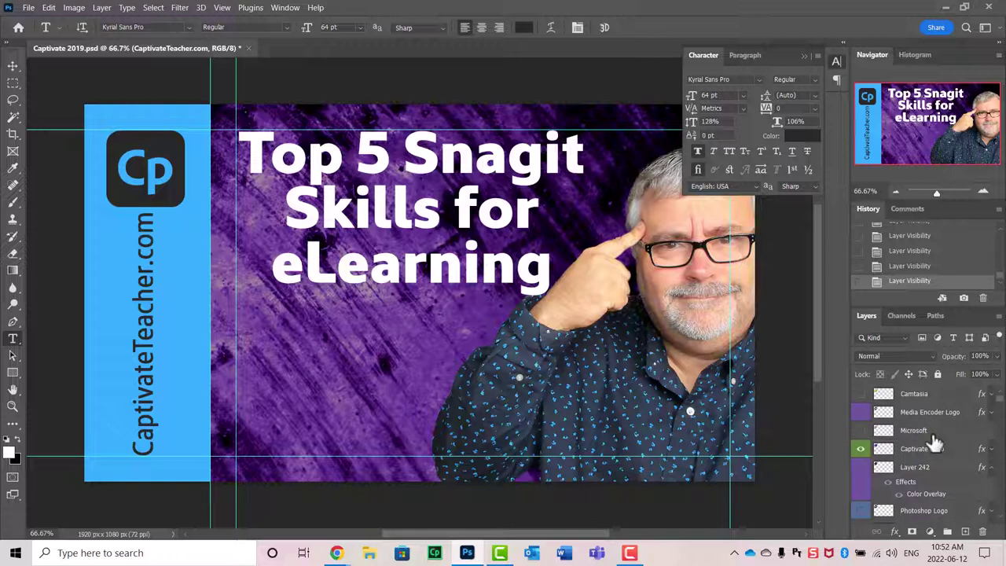
click(803, 57)
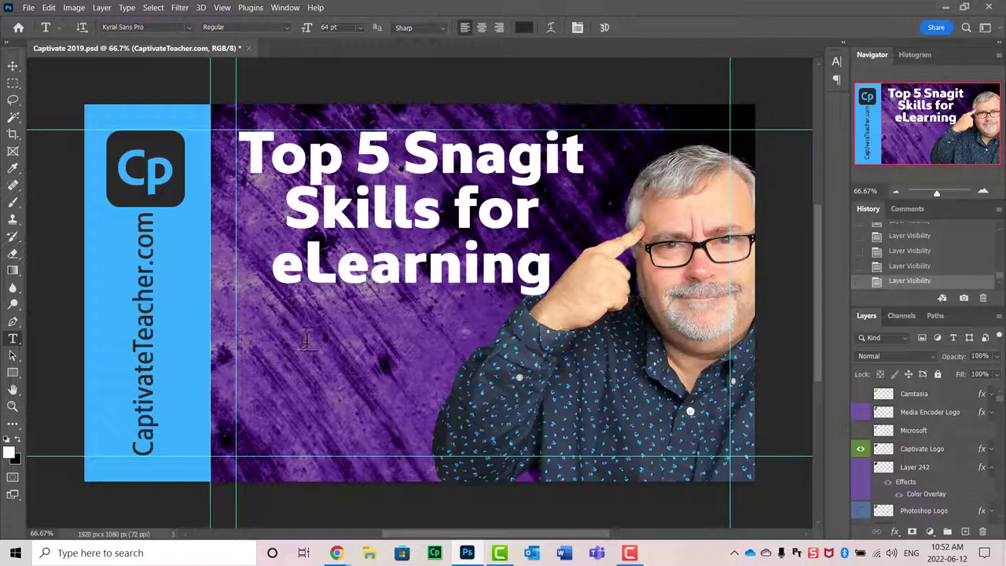
- Open File > Export > Export As for the finished thumbnail
click(29, 7)
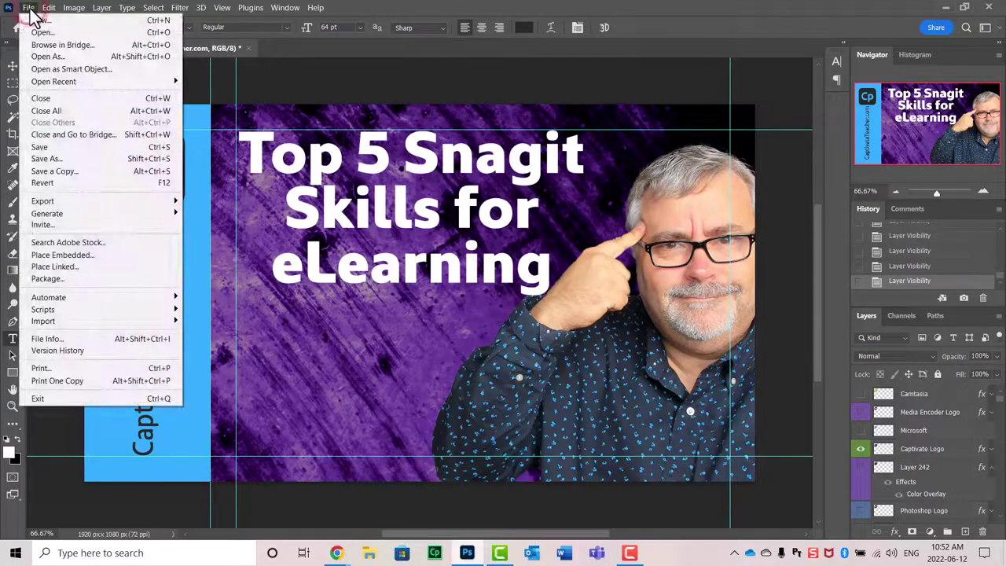
mouse_move(66, 199)
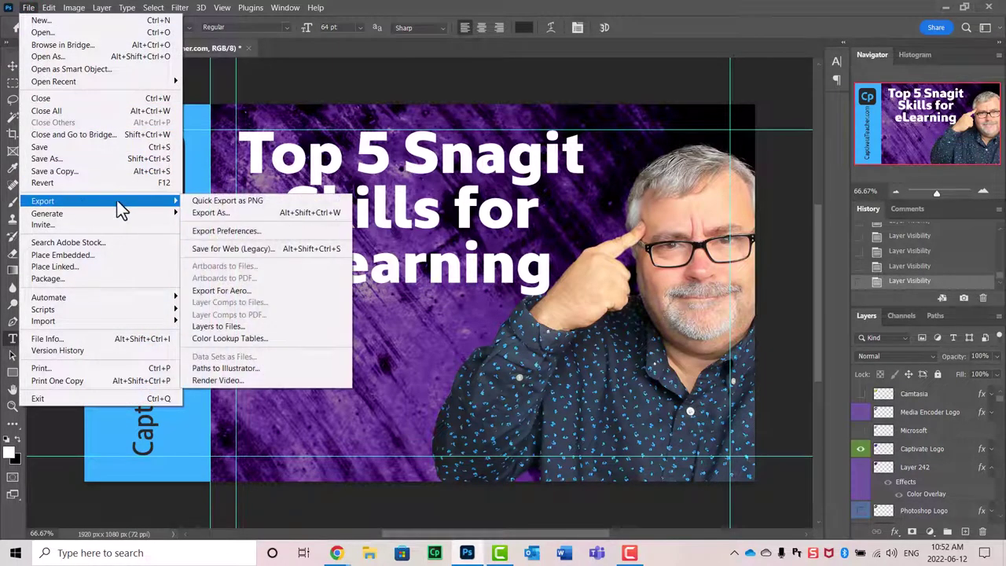
click(242, 214)
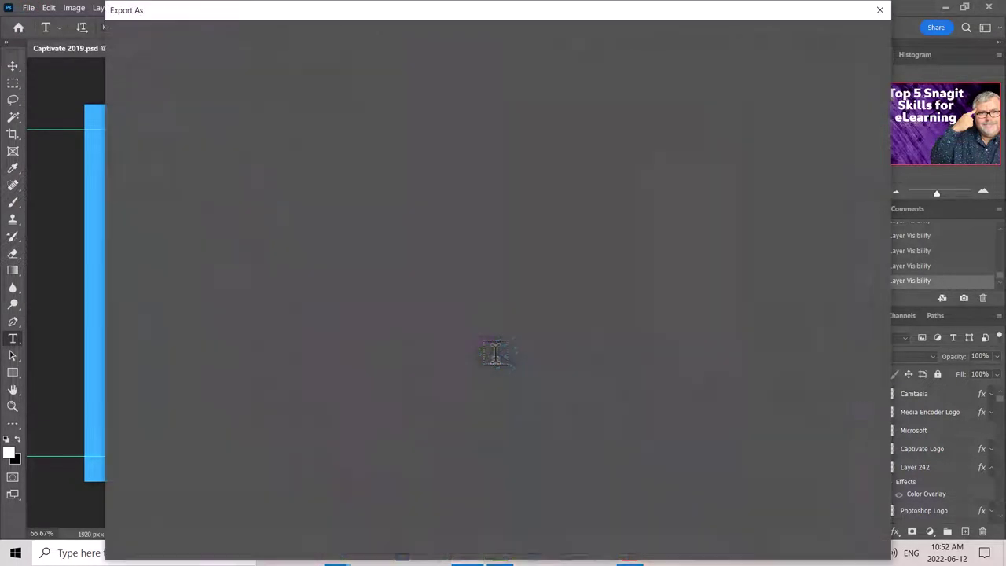